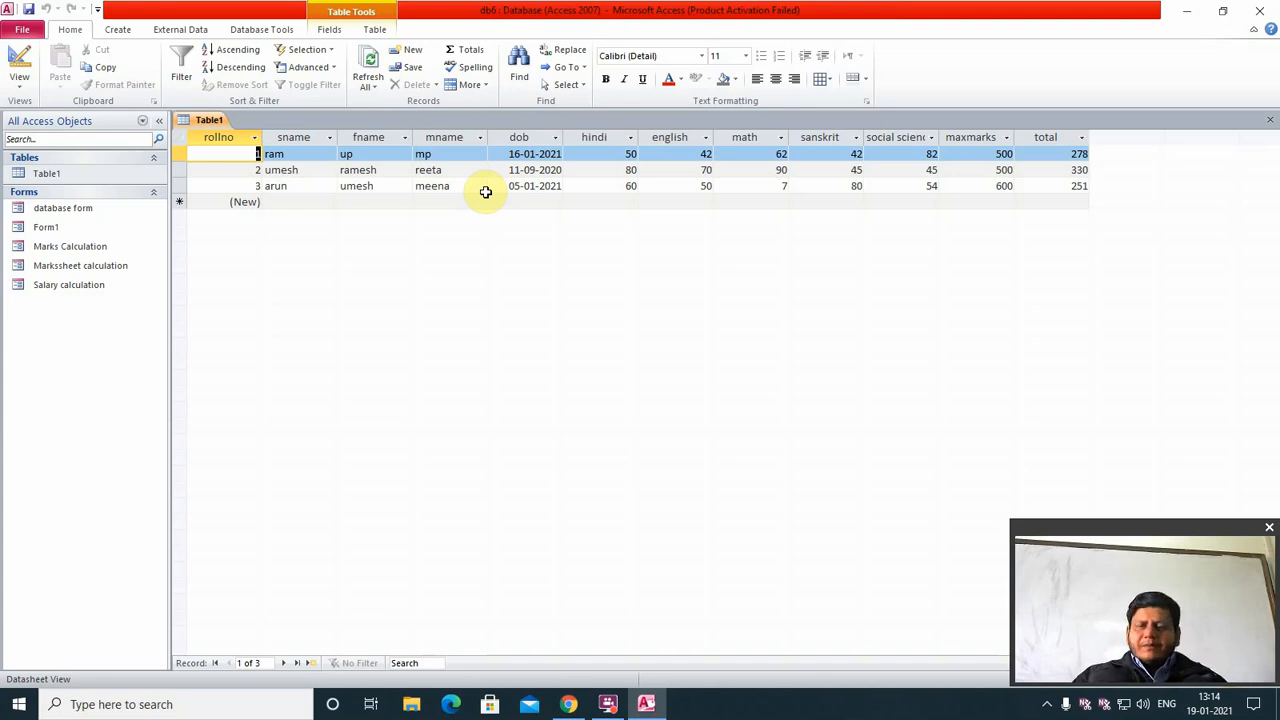
- Open the existing form named database form and switch it to Design View
click(57, 210)
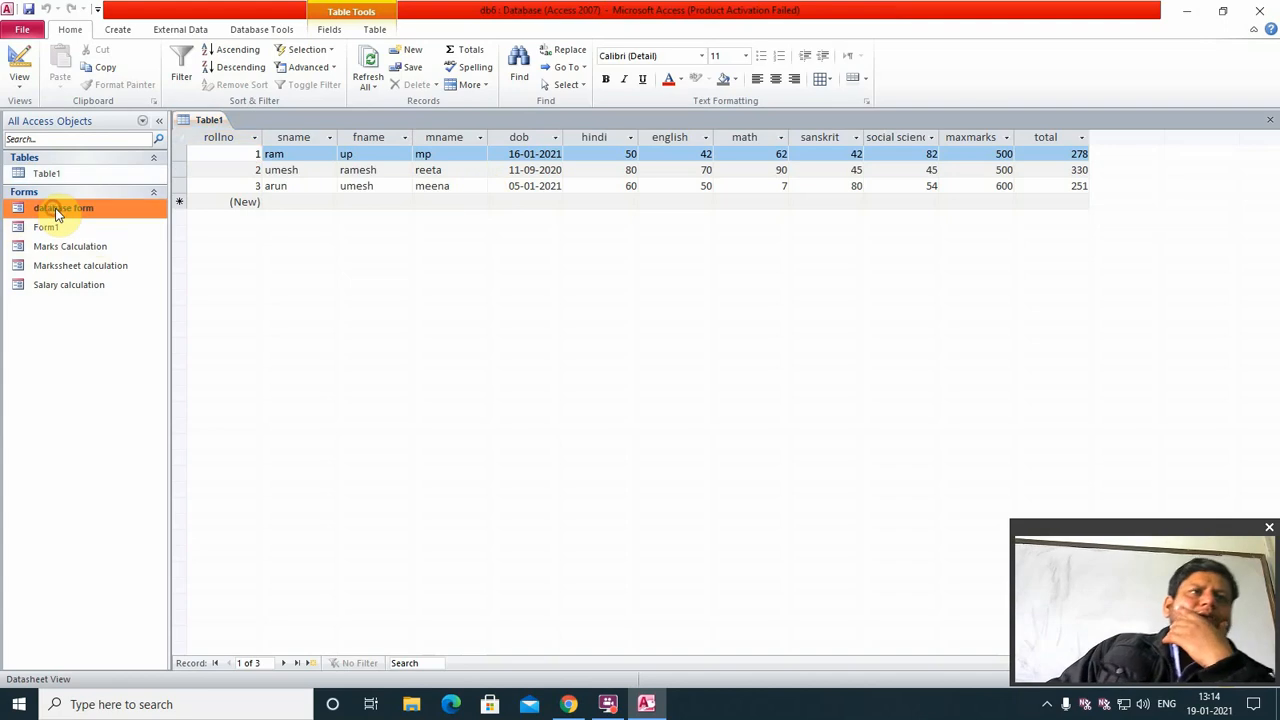
double_click(57, 210)
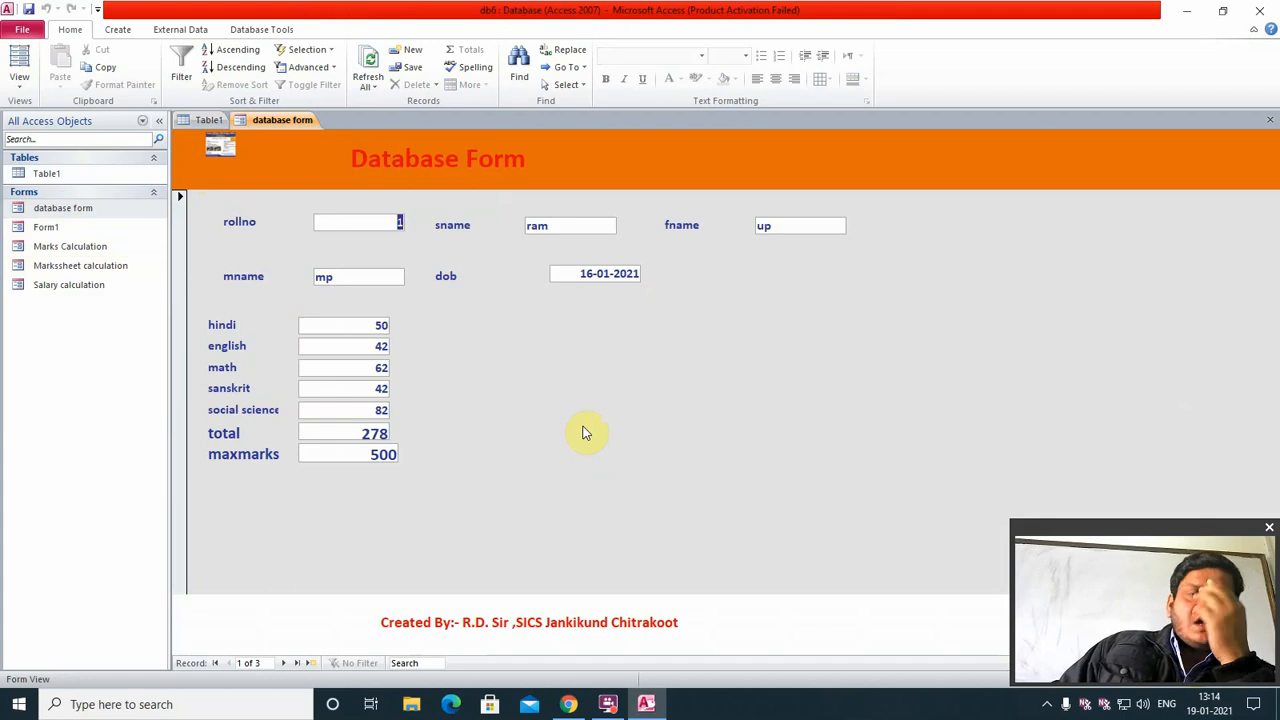
right_click(502, 397)
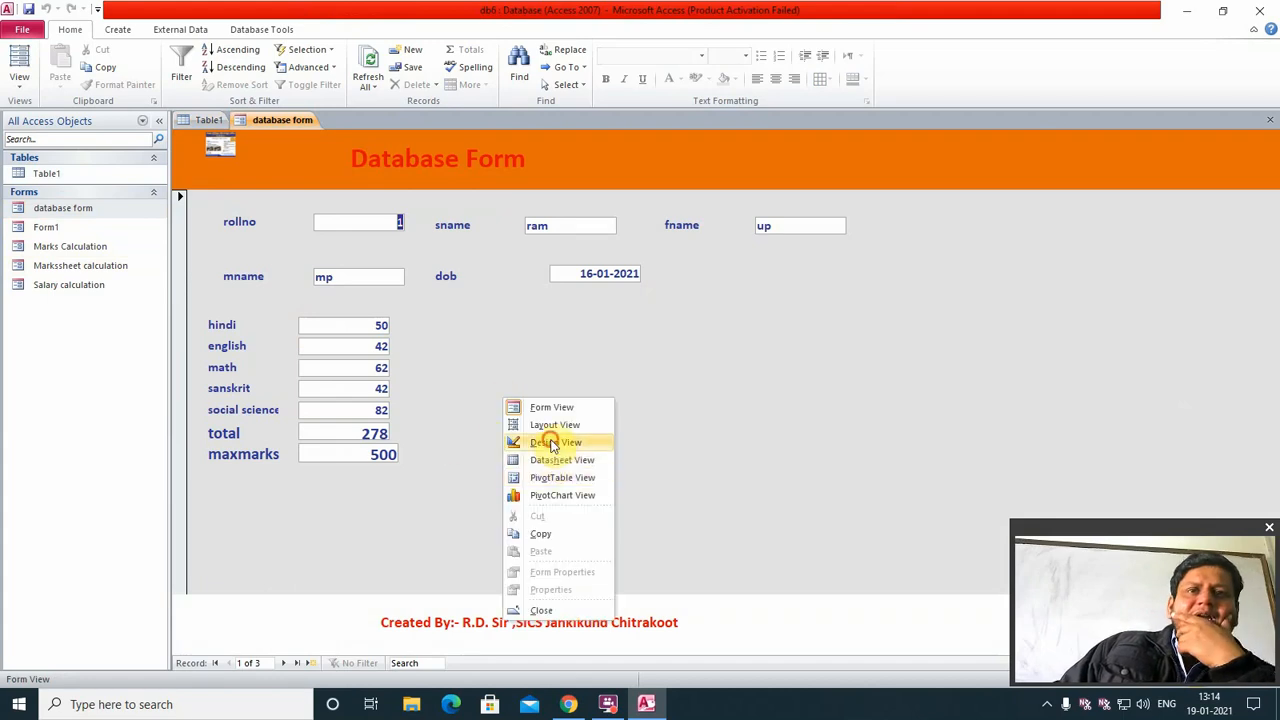
click(550, 443)
- Set the Enabled property of the total text box to No on the database form
click(338, 480)
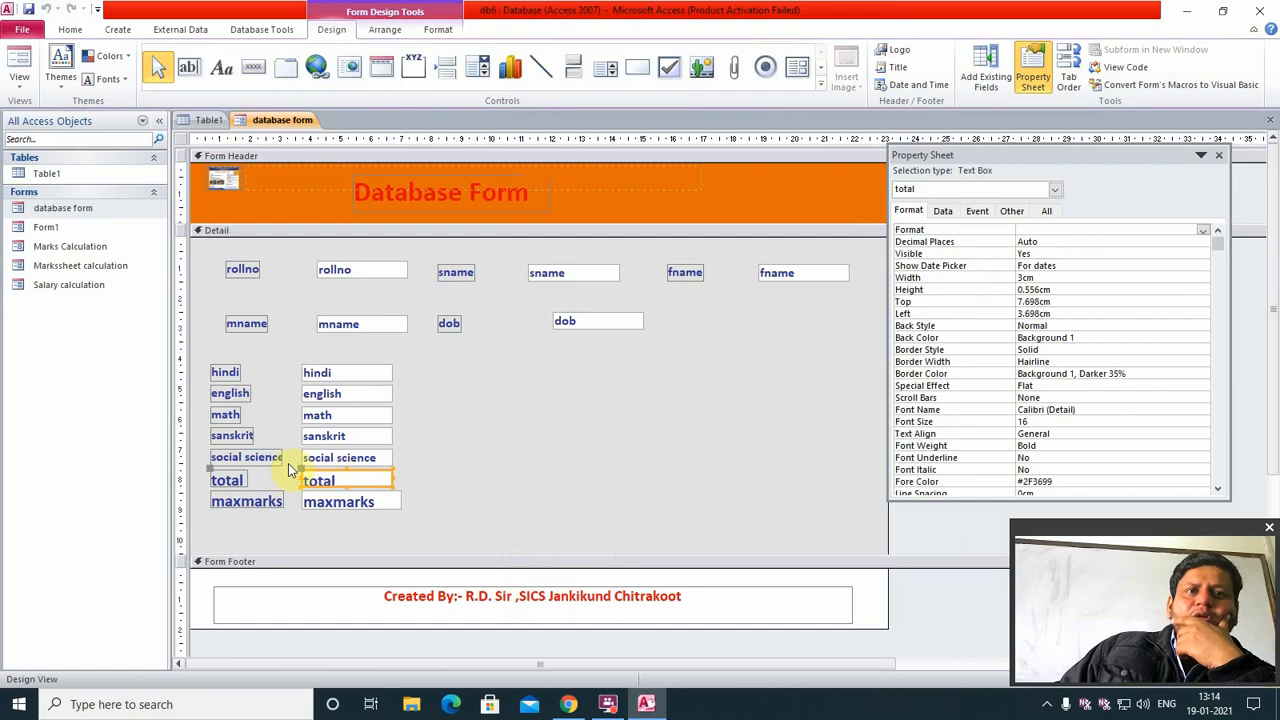
click(1042, 212)
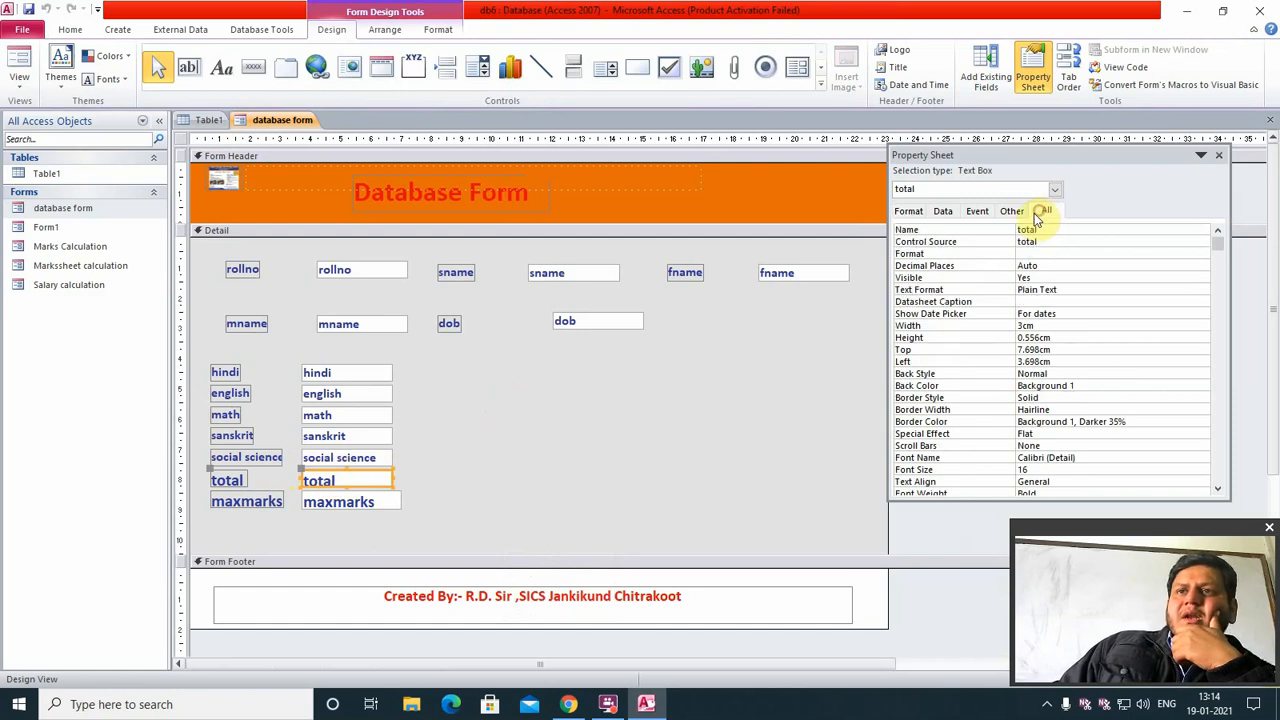
click(1014, 212)
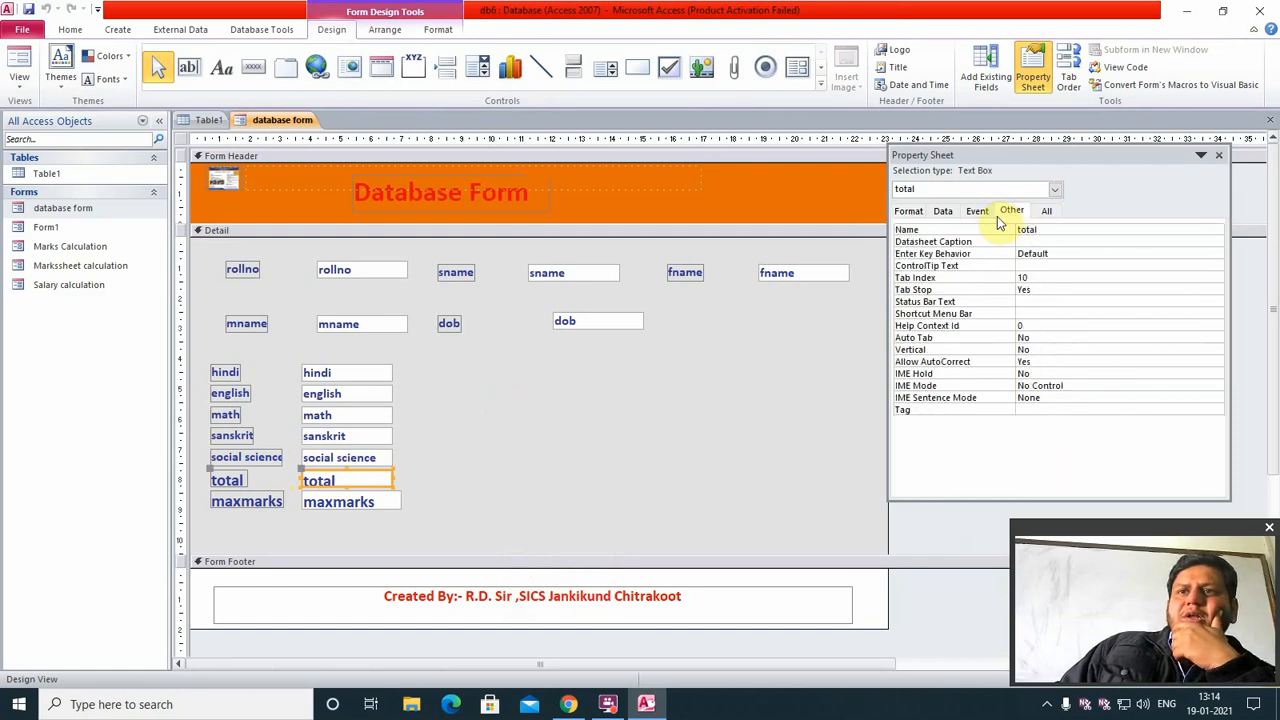
click(977, 212)
click(942, 212)
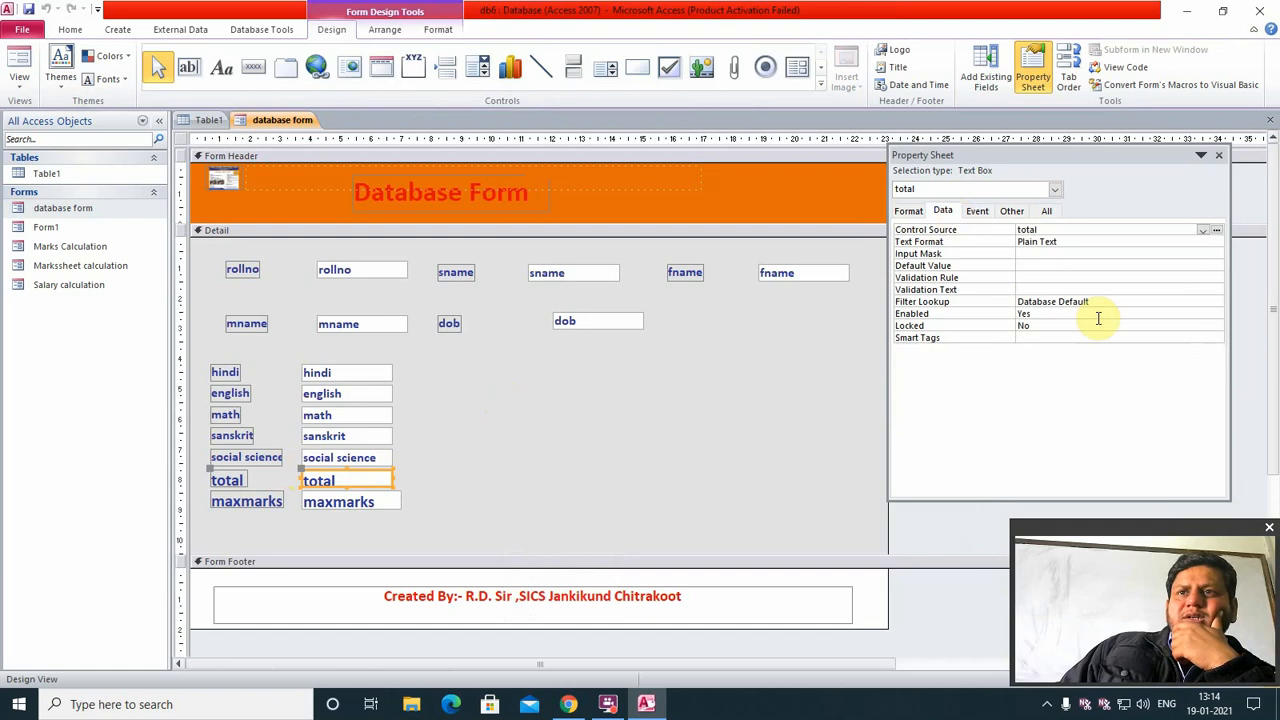
click(1048, 314)
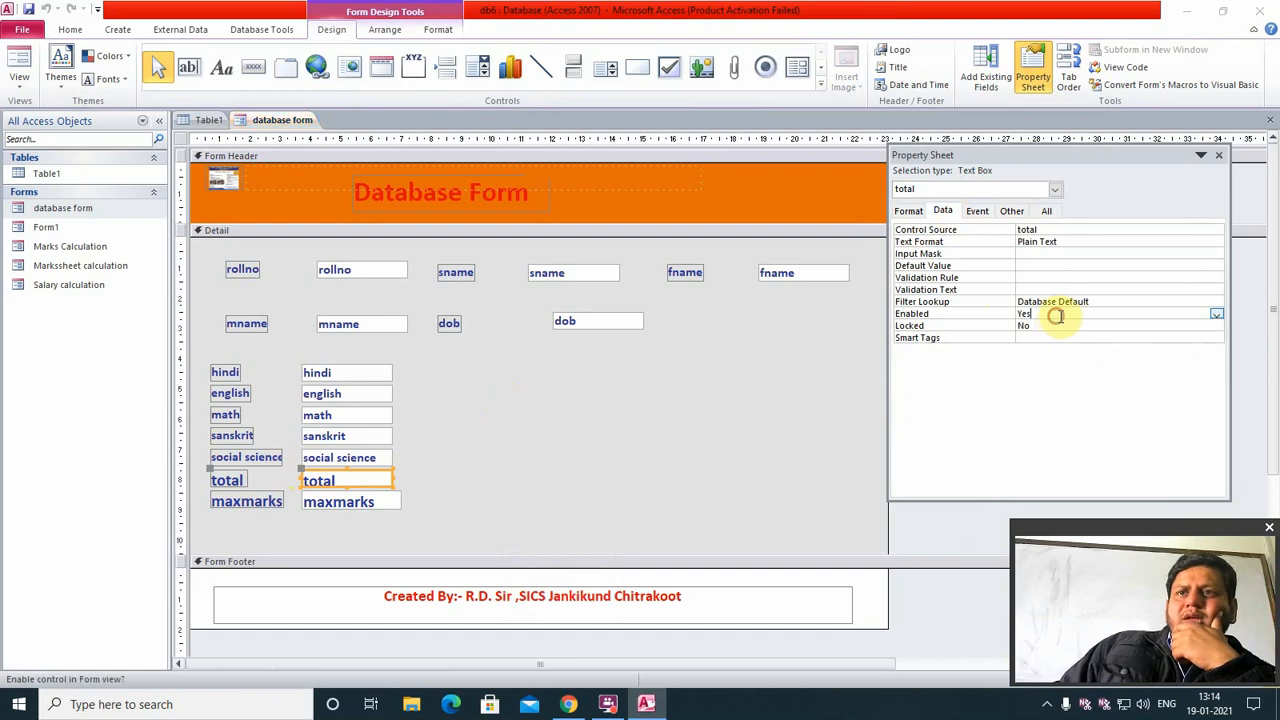
click(1218, 316)
click(1051, 335)
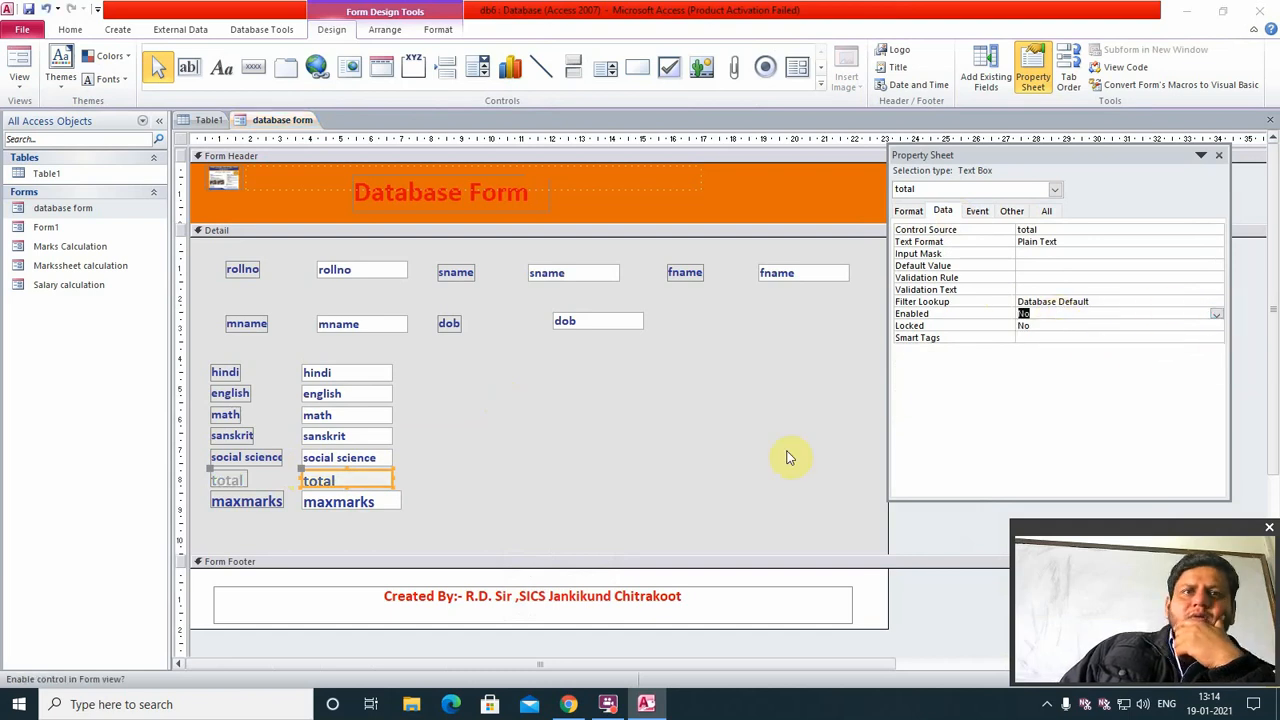
click(783, 450)
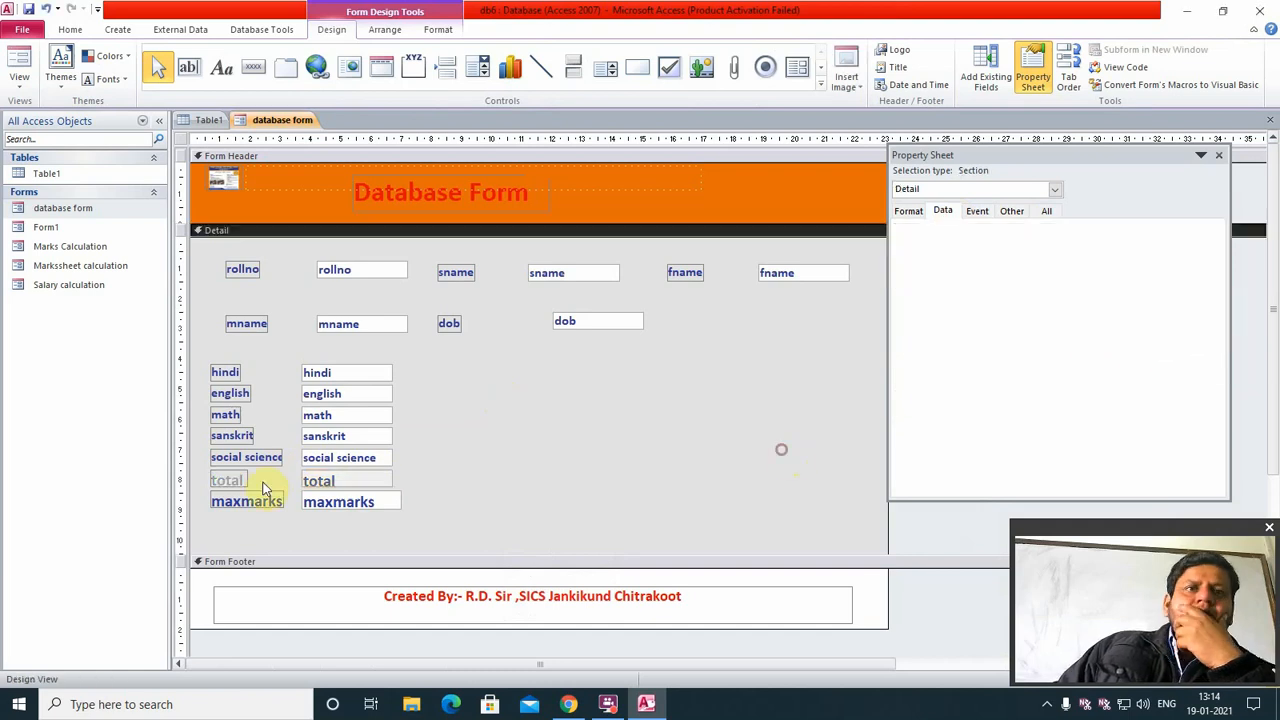
- Check the database form in Form View, and close it with its design changes saved, along with Table1
click(19, 68)
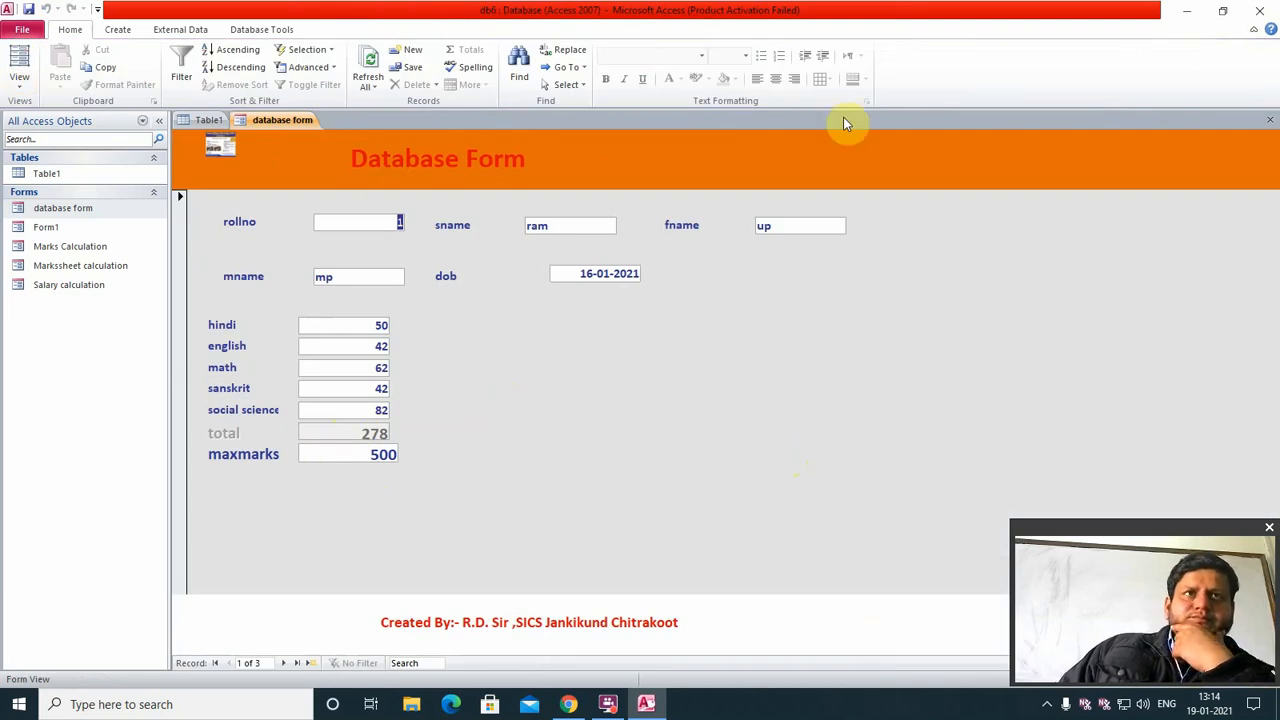
click(1270, 120)
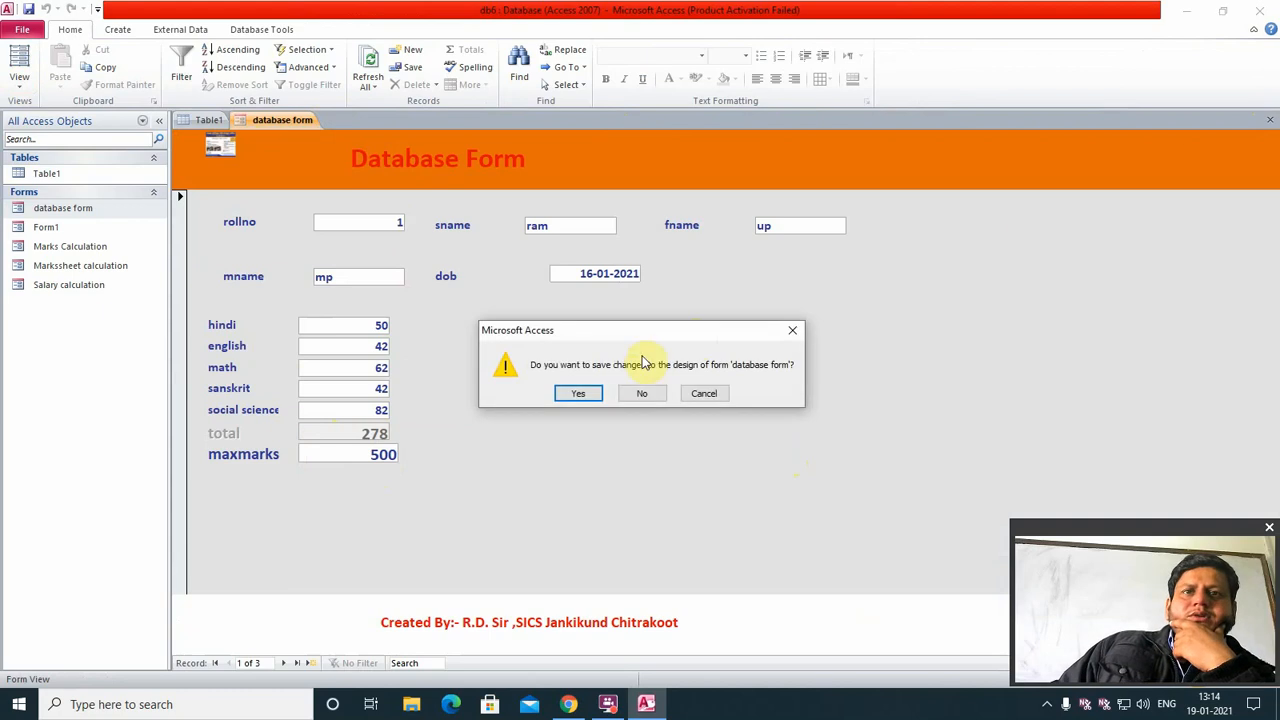
click(580, 392)
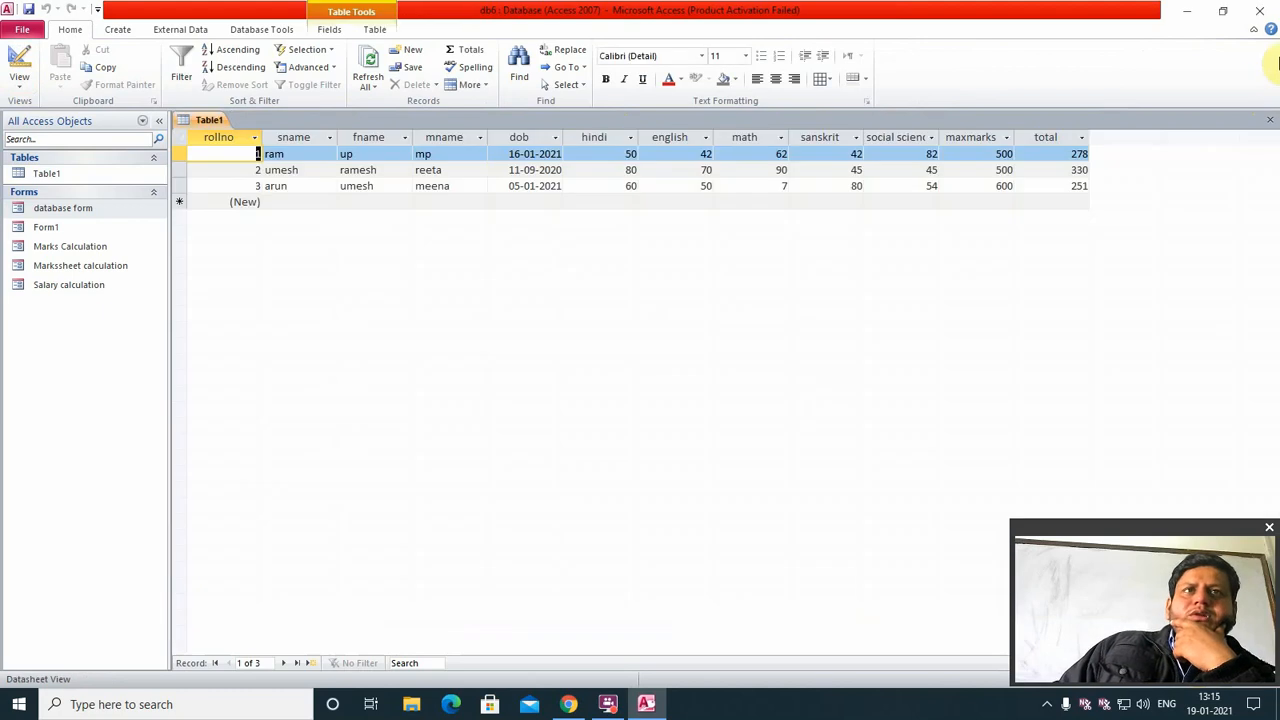
click(1270, 120)
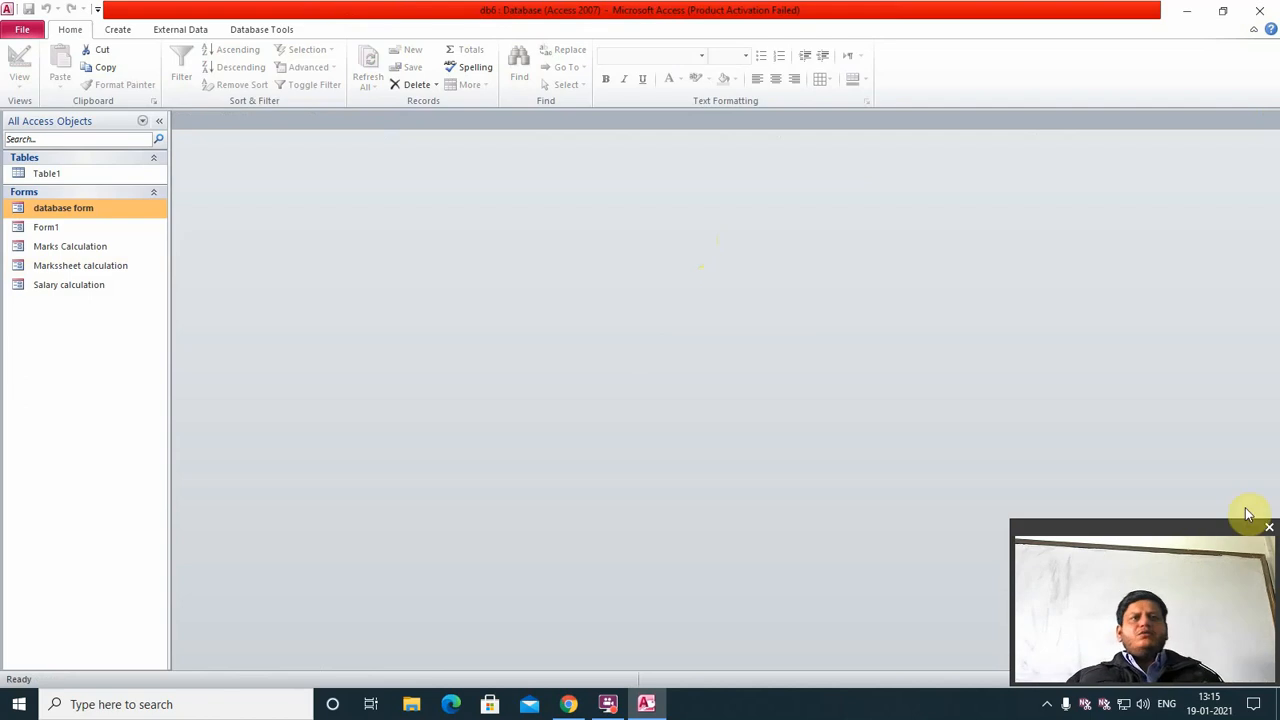
- Create a single-record form based on Table1 and close its Property Sheet
click(118, 29)
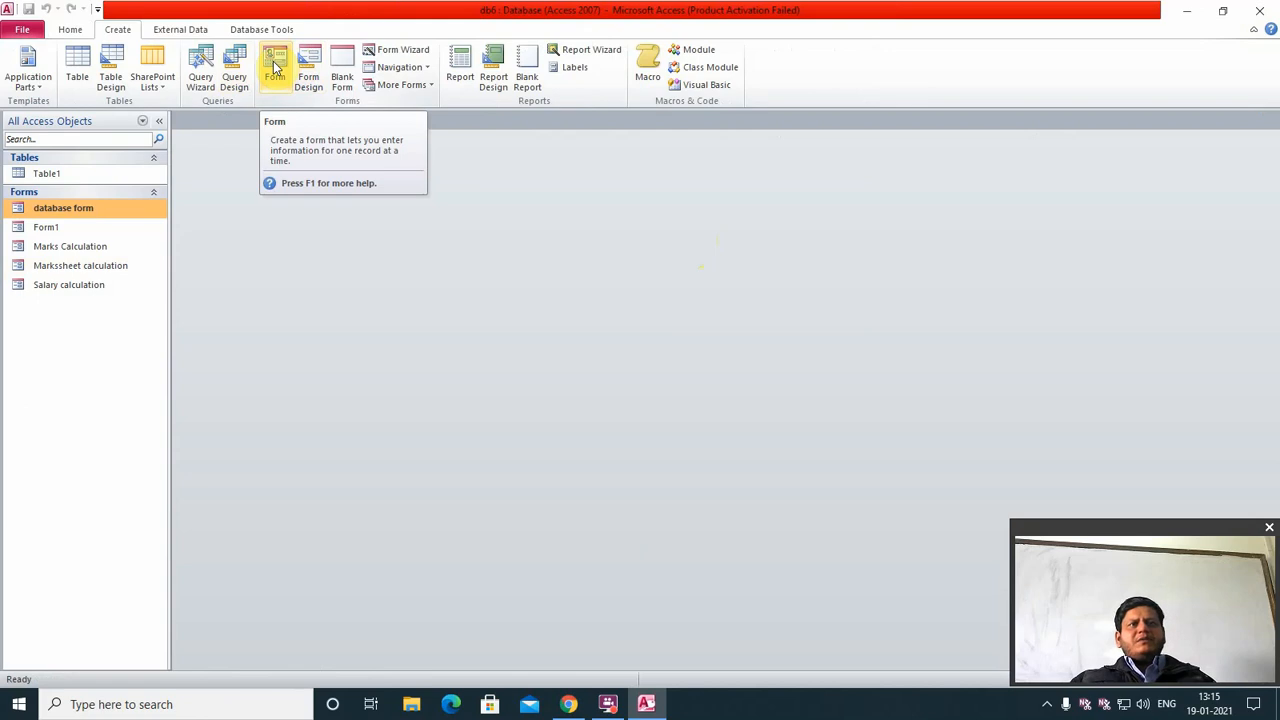
click(55, 173)
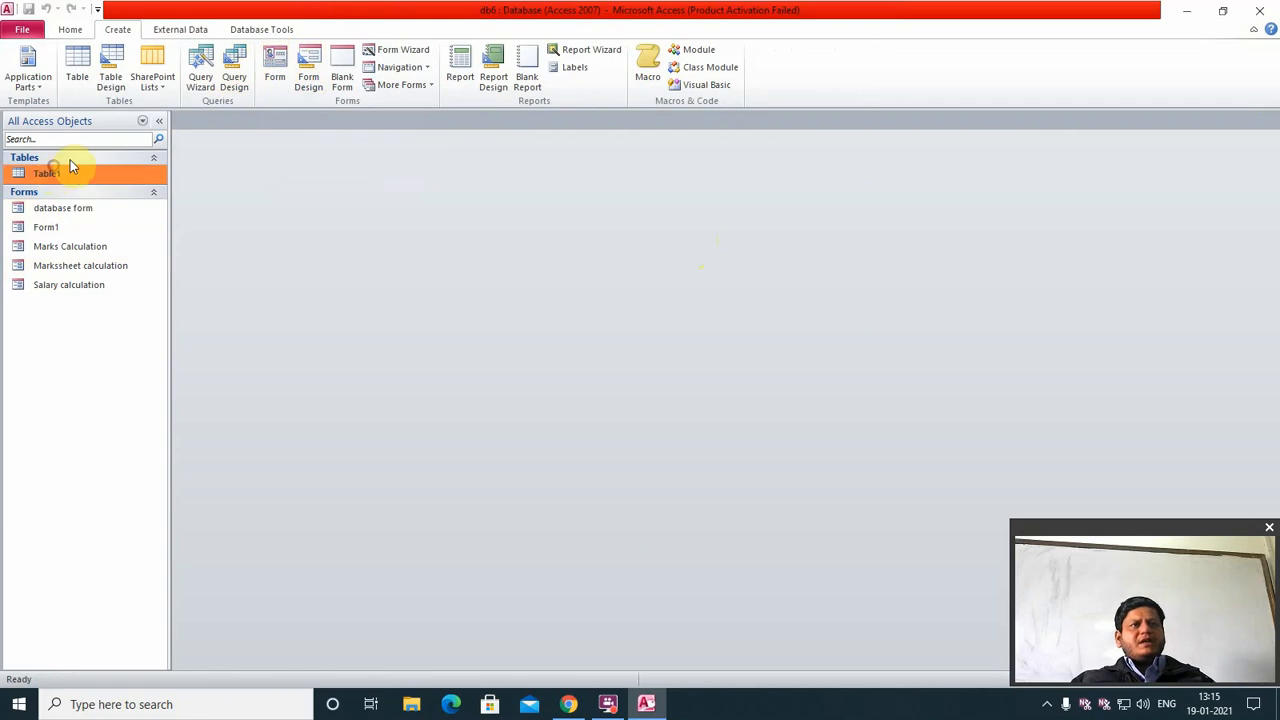
click(274, 66)
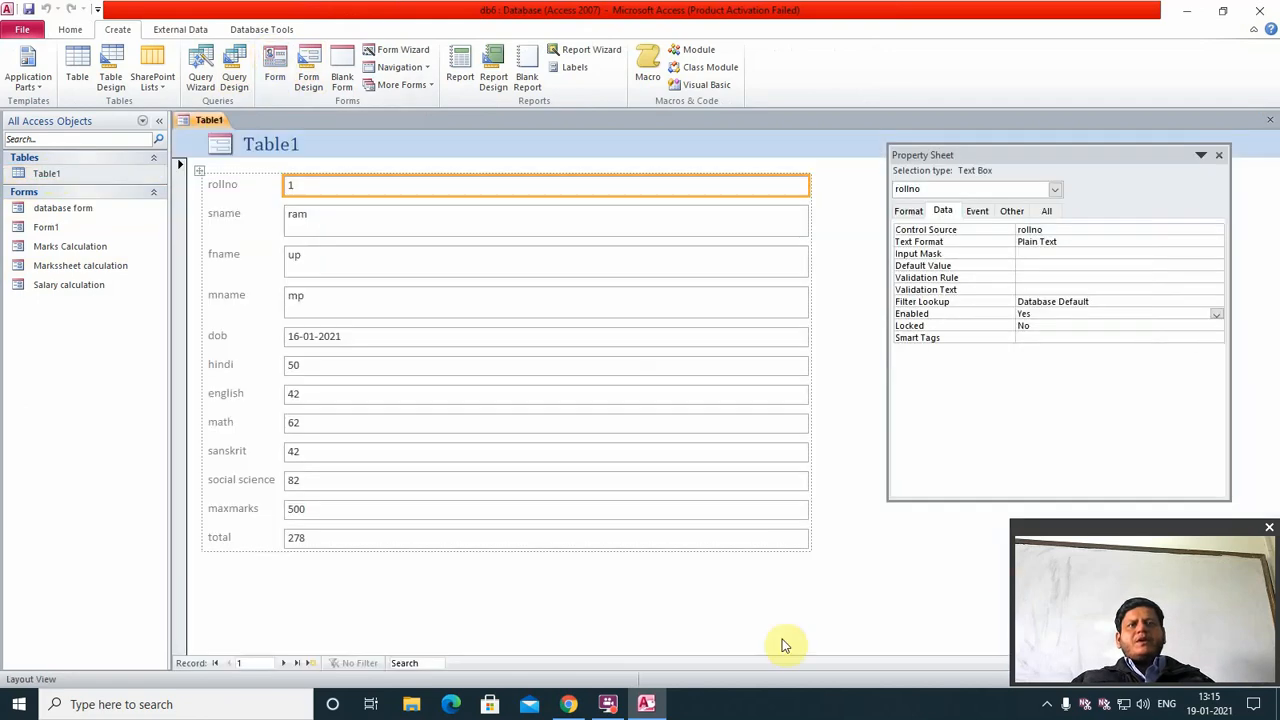
click(1216, 156)
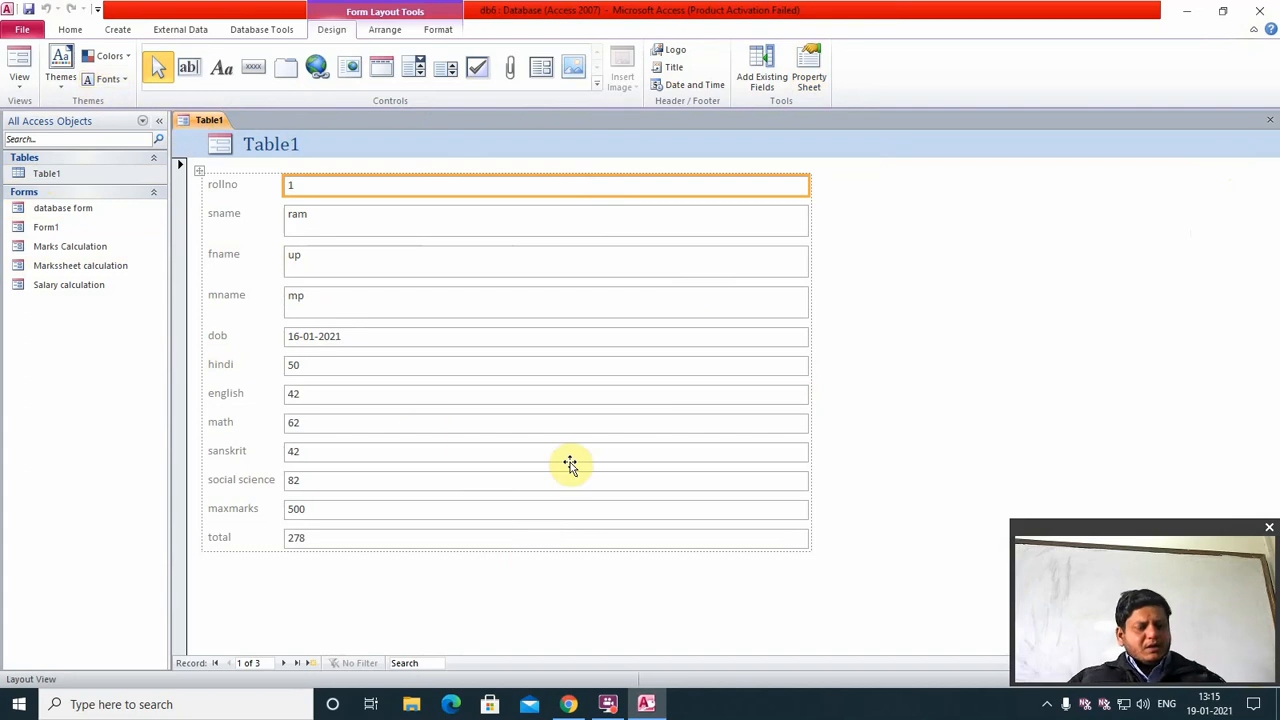
- Preview the new Table1 form in Form View and keep it open by cancelling the close request
key(Left)
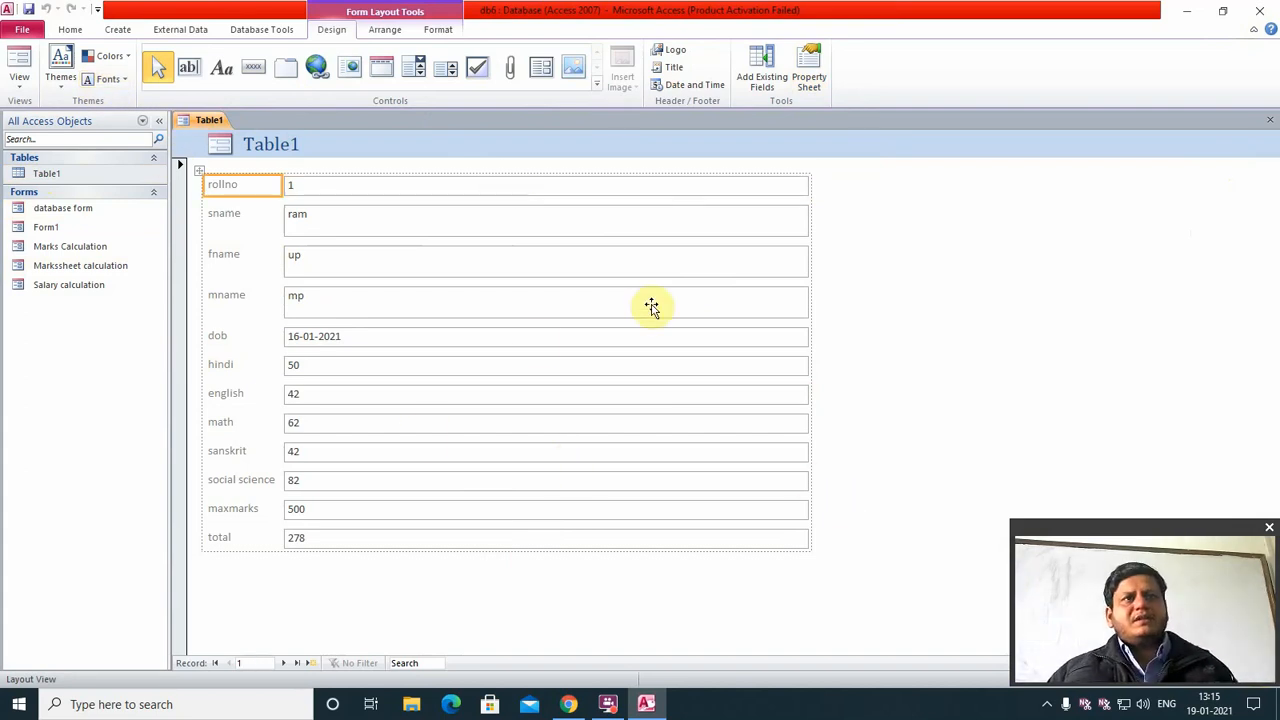
click(18, 60)
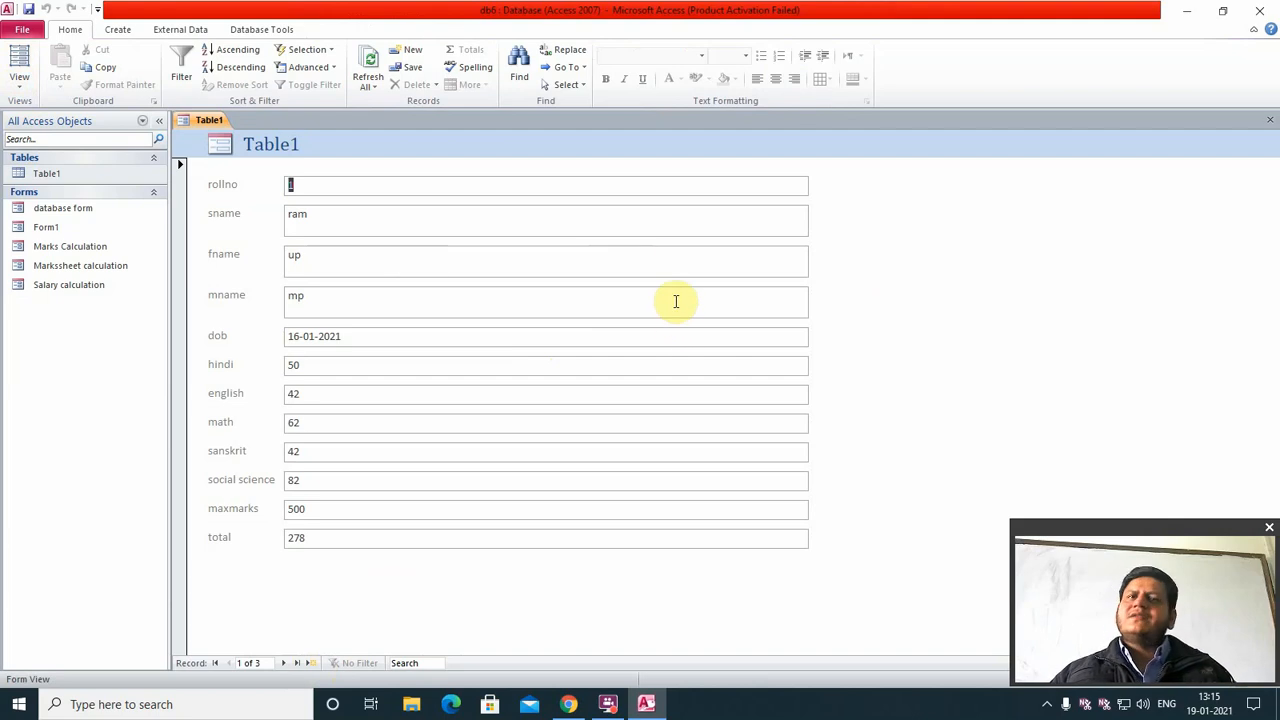
click(1270, 119)
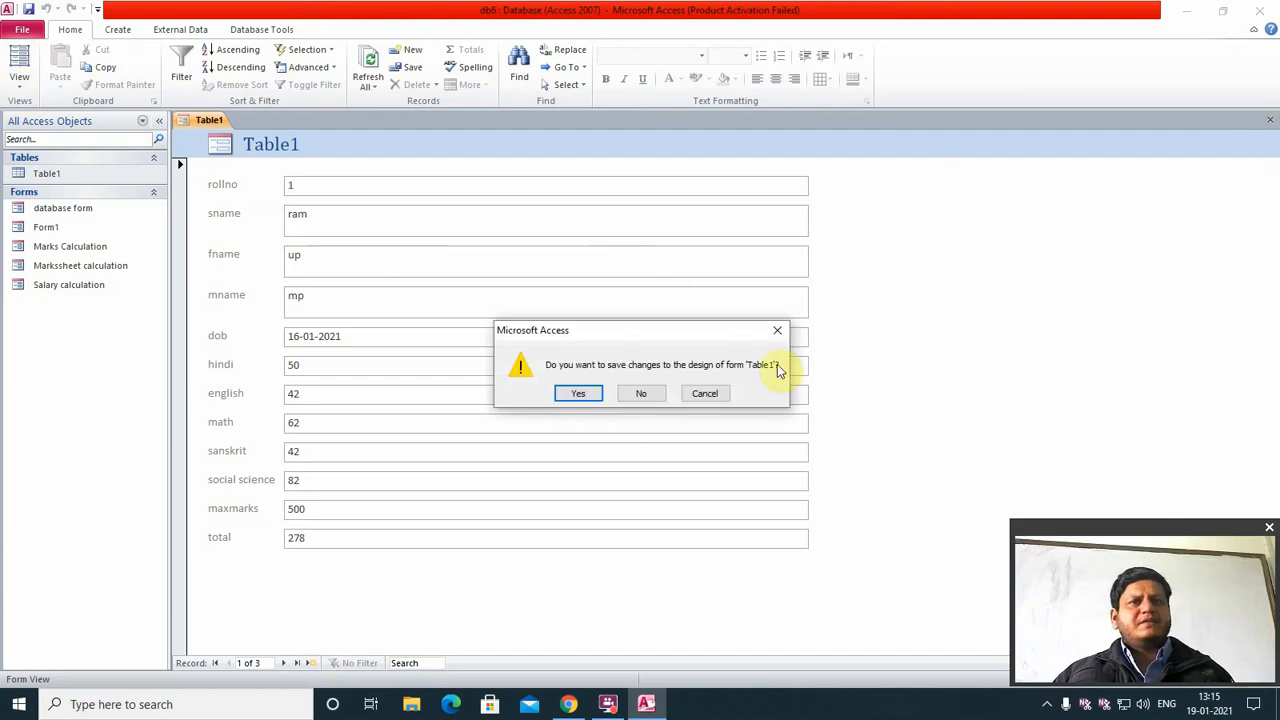
click(727, 393)
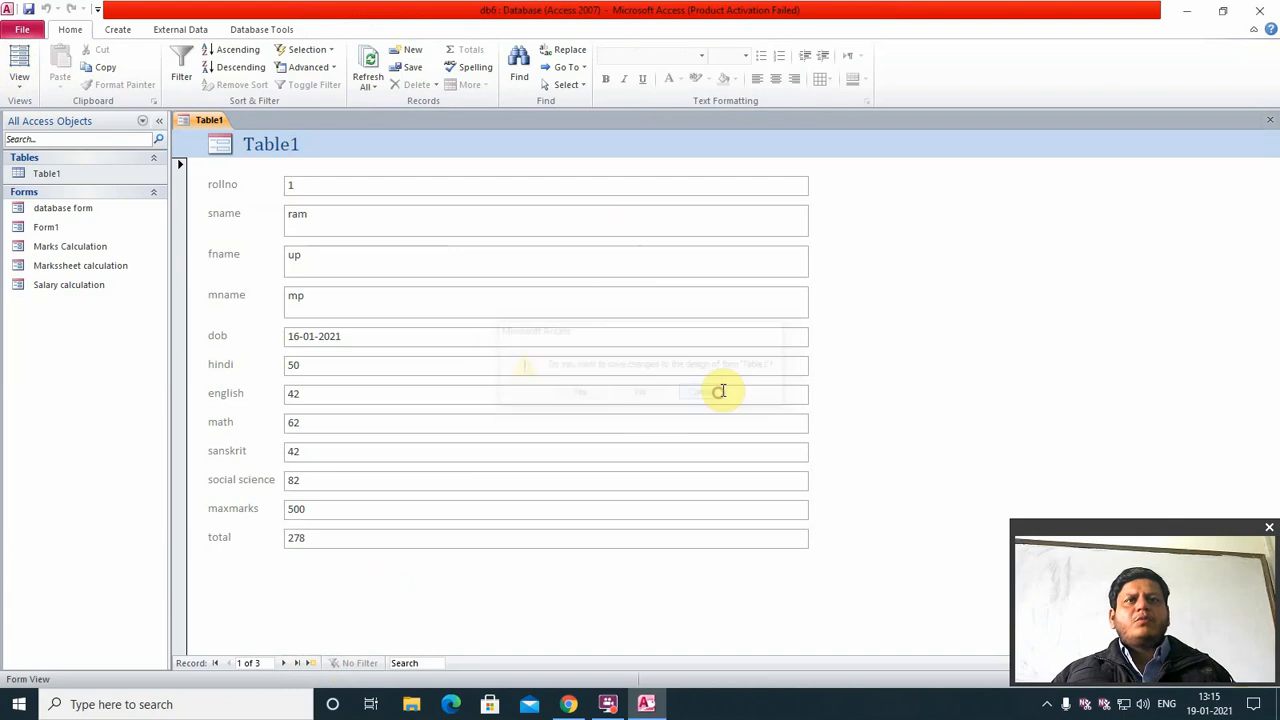
- In Design View, format all labels and text boxes in the Detail section as bold, size 16
right_click(889, 285)
click(926, 328)
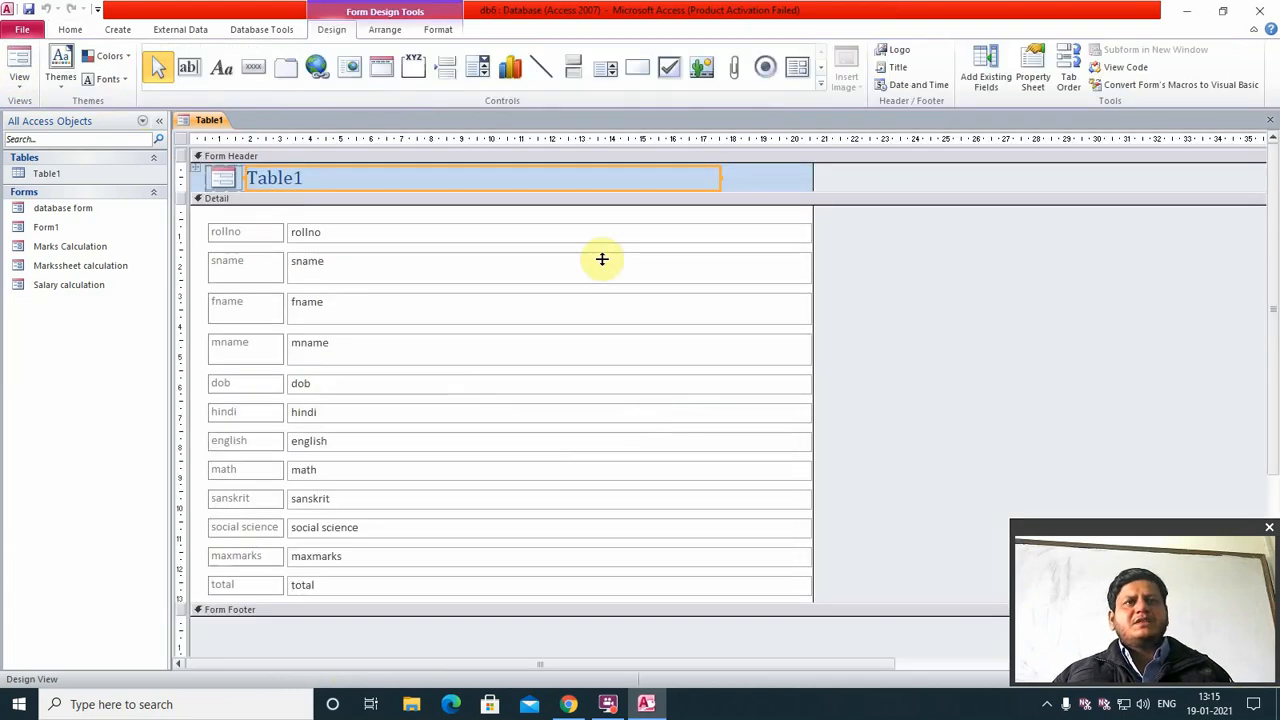
drag(200, 213, 792, 608)
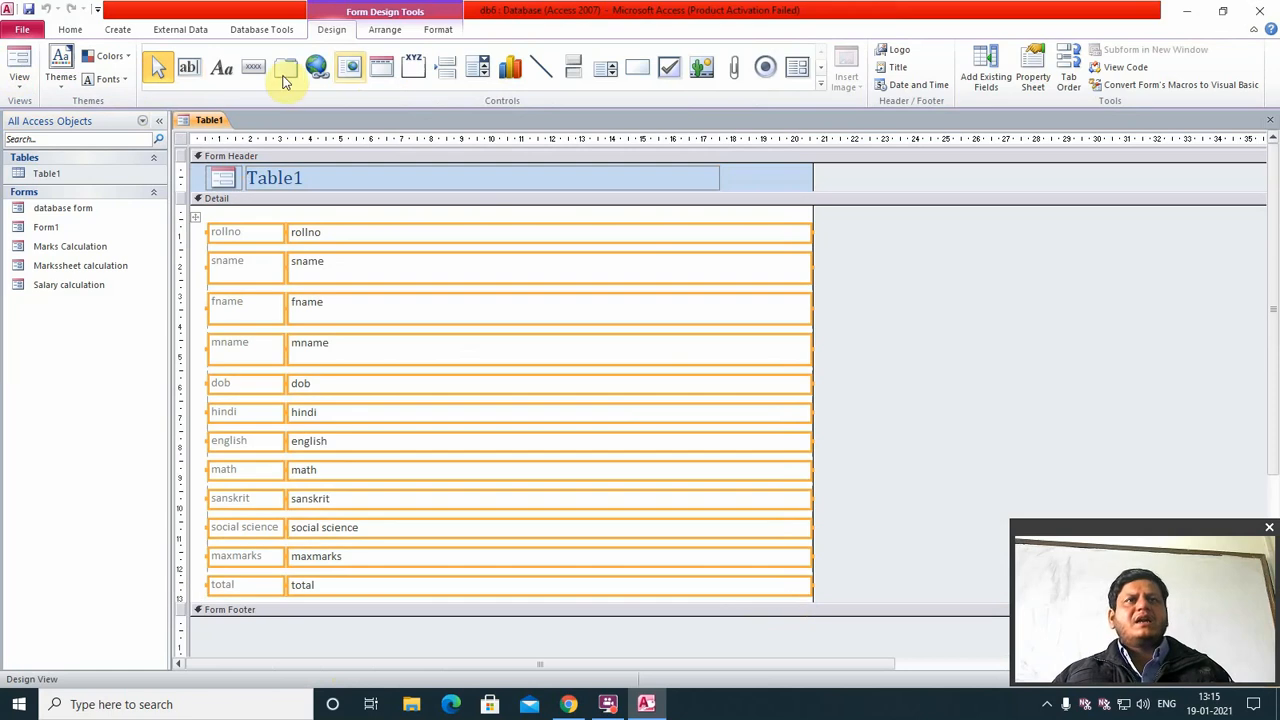
click(84, 30)
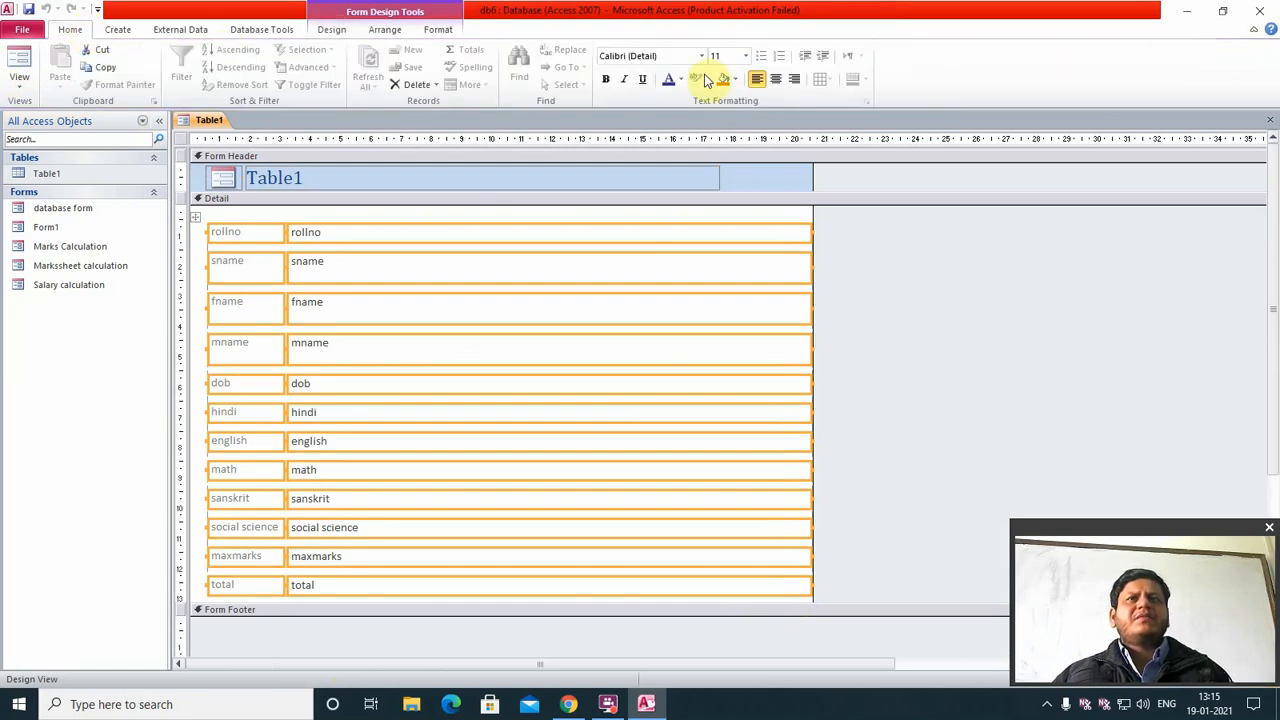
click(605, 79)
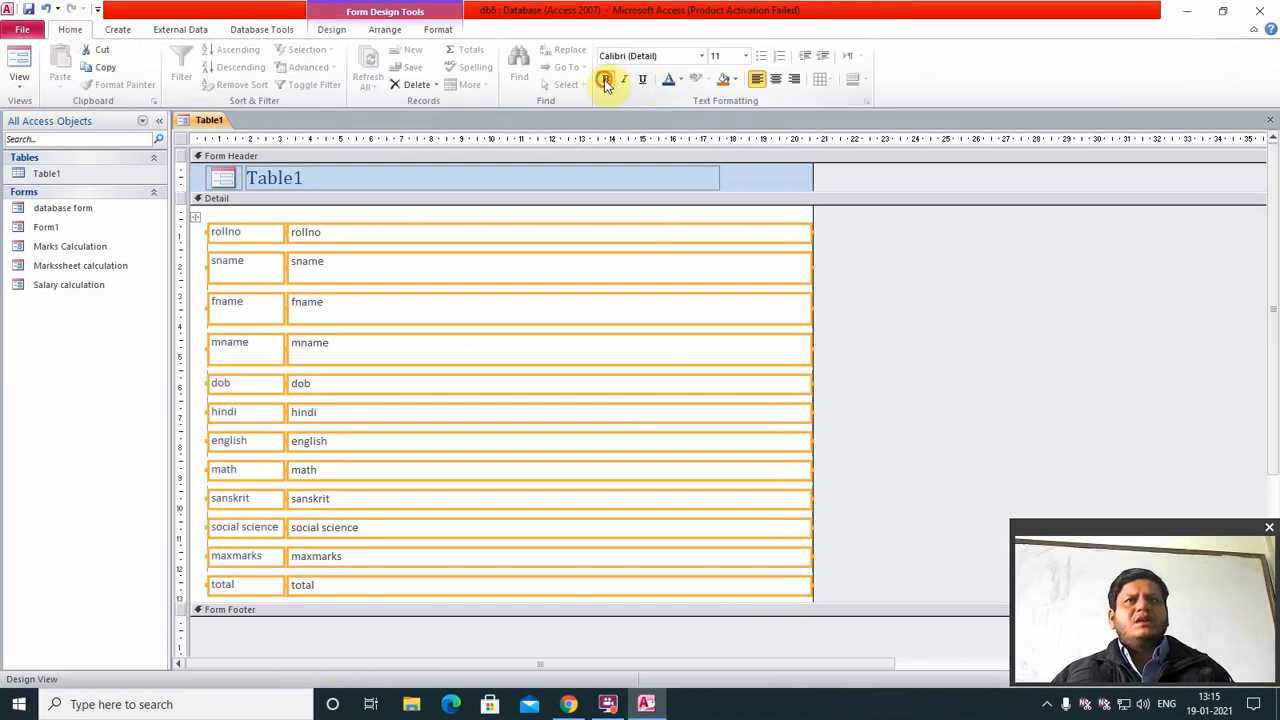
click(745, 57)
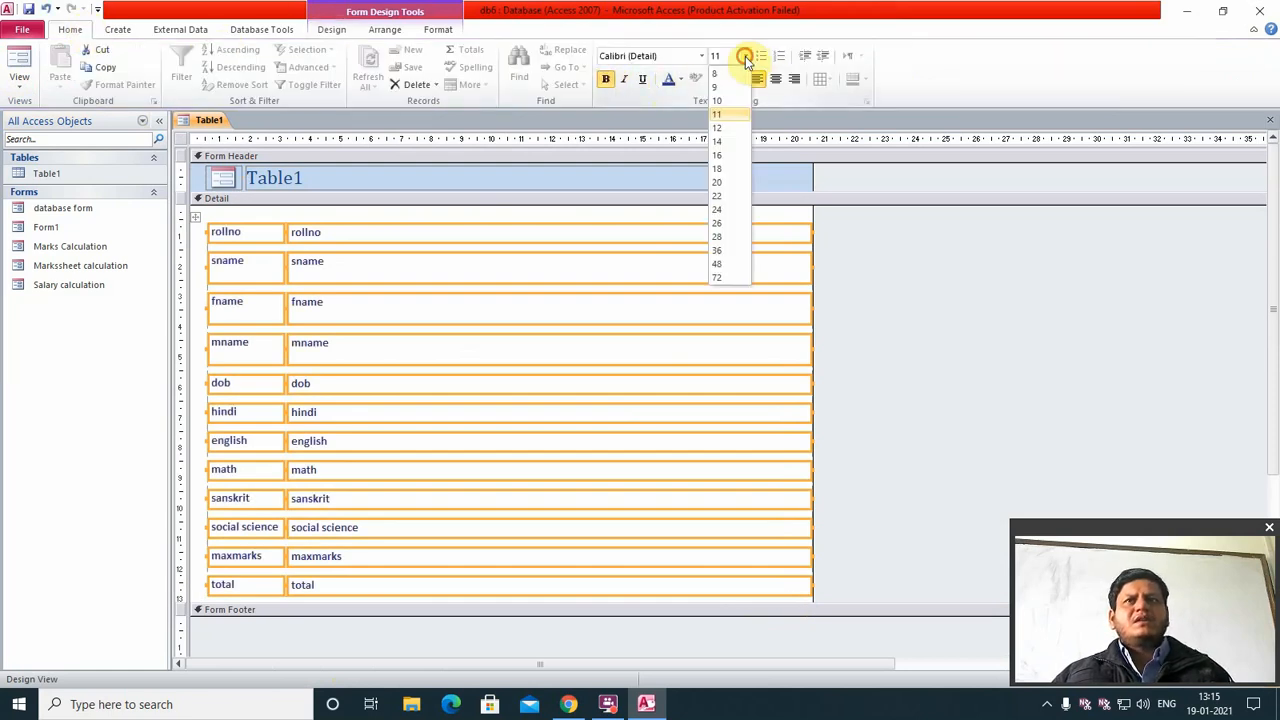
click(722, 154)
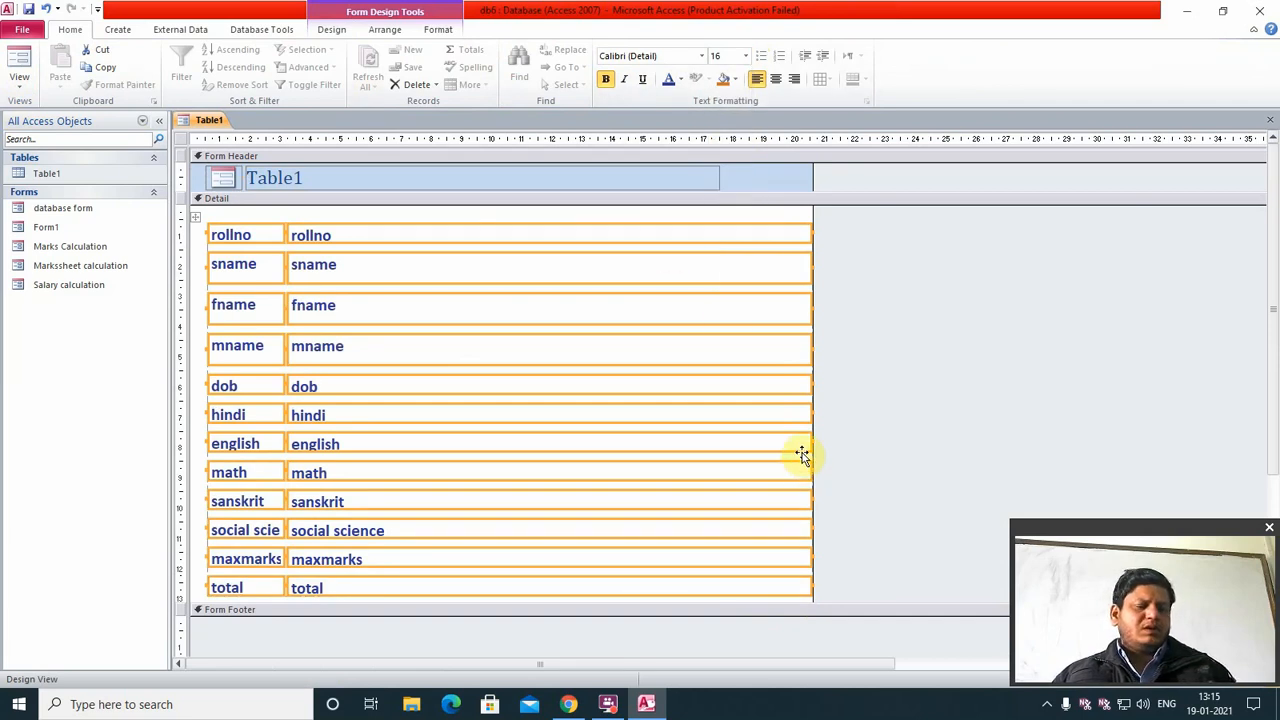
- Preview the formatted Table1 form in Form View and return to Design View
key(F5)
right_click(923, 361)
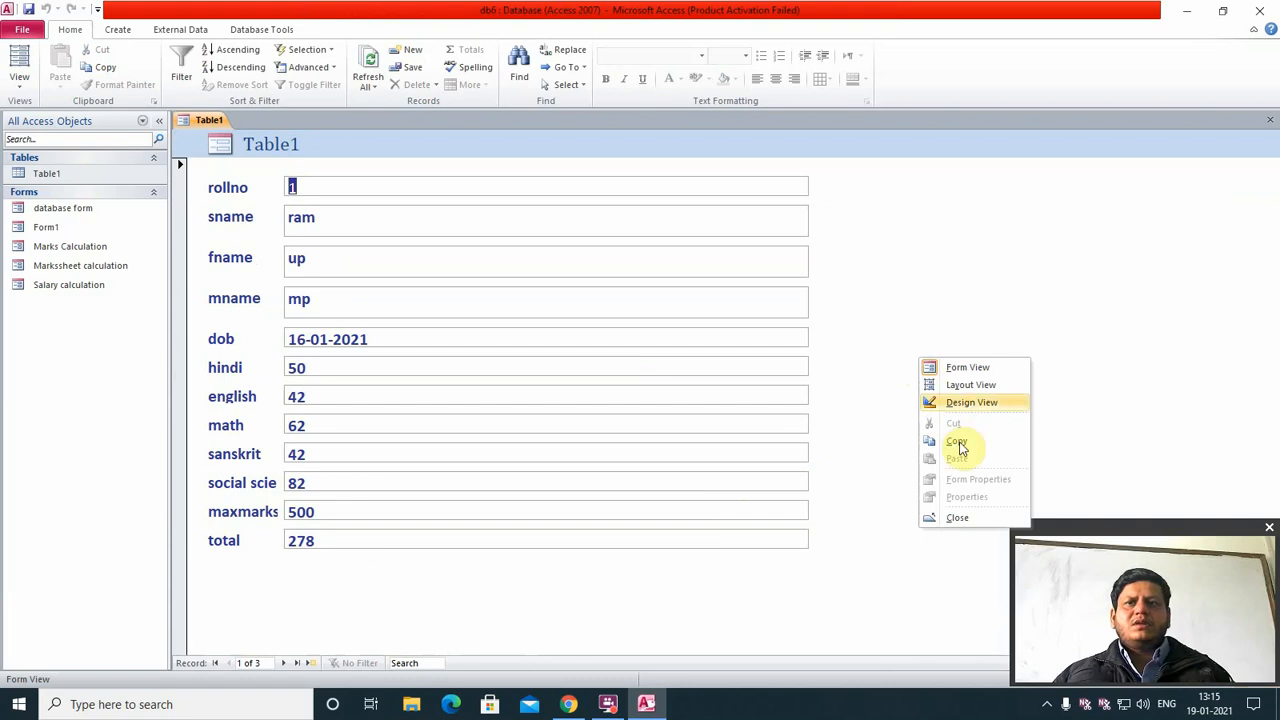
click(975, 401)
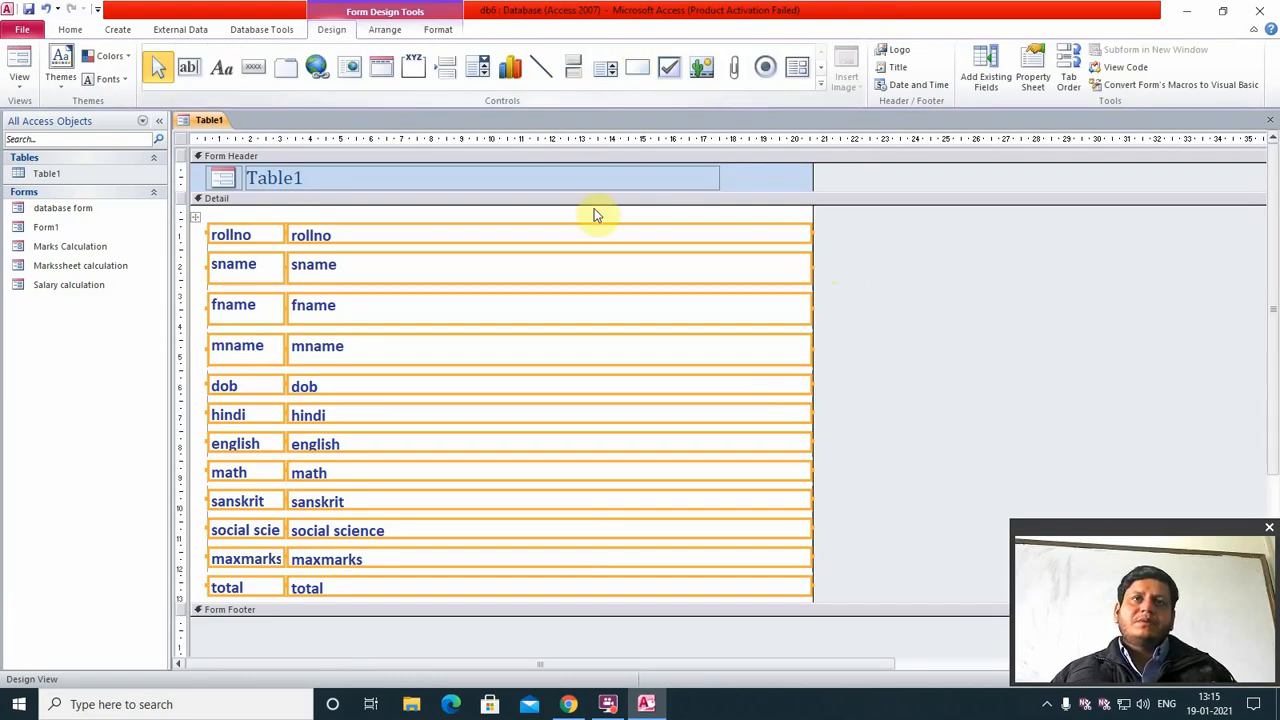
- Open the Form Header section's properties and review its Format, Data and Event properties
right_click(791, 181)
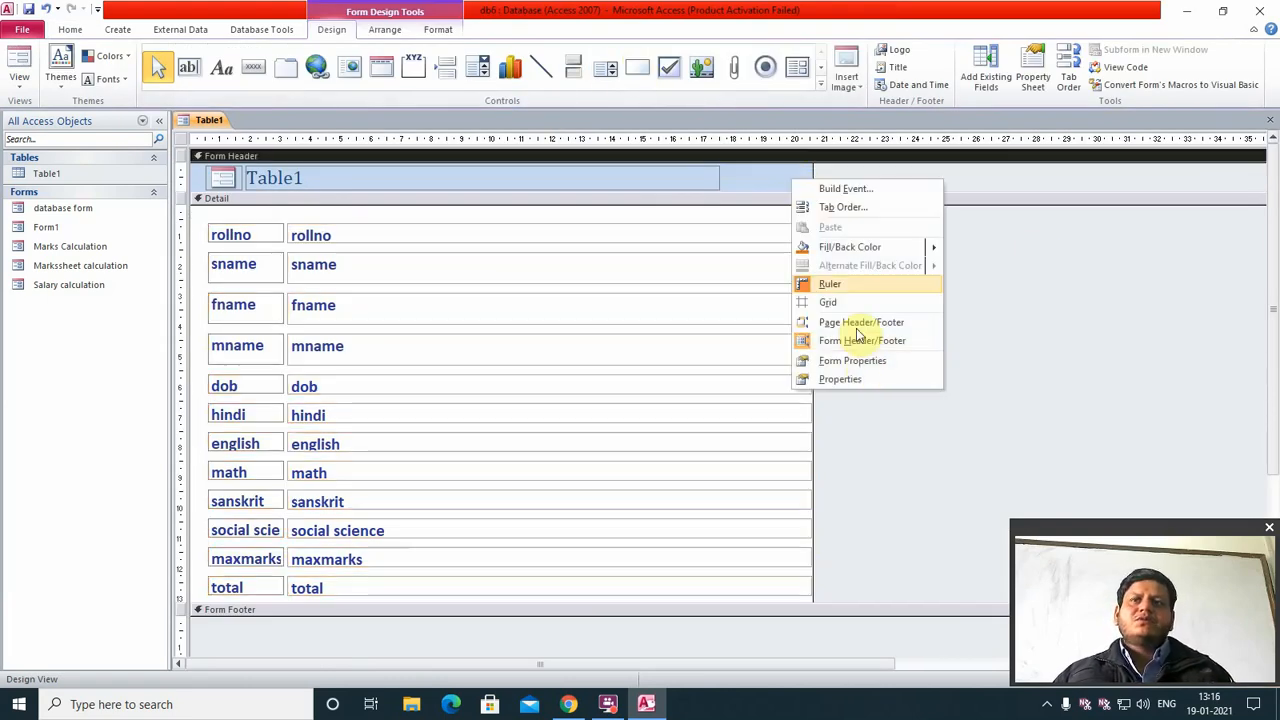
click(862, 378)
click(911, 218)
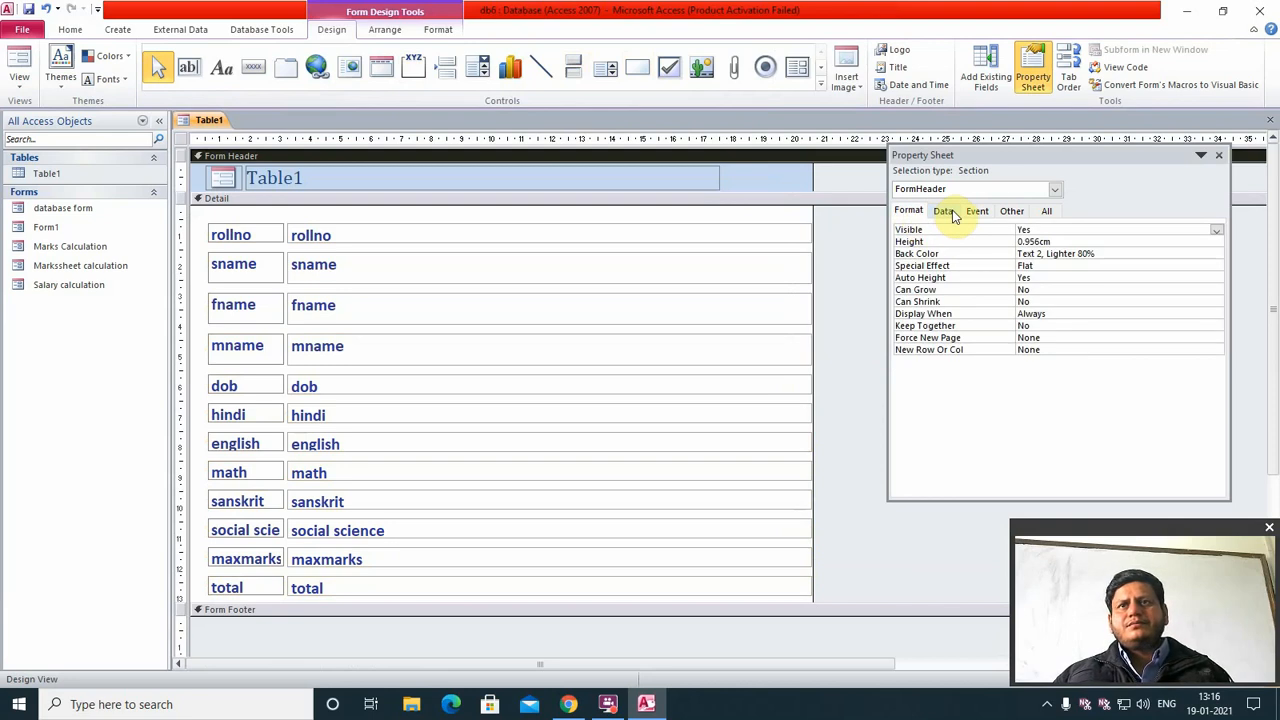
click(953, 216)
click(982, 212)
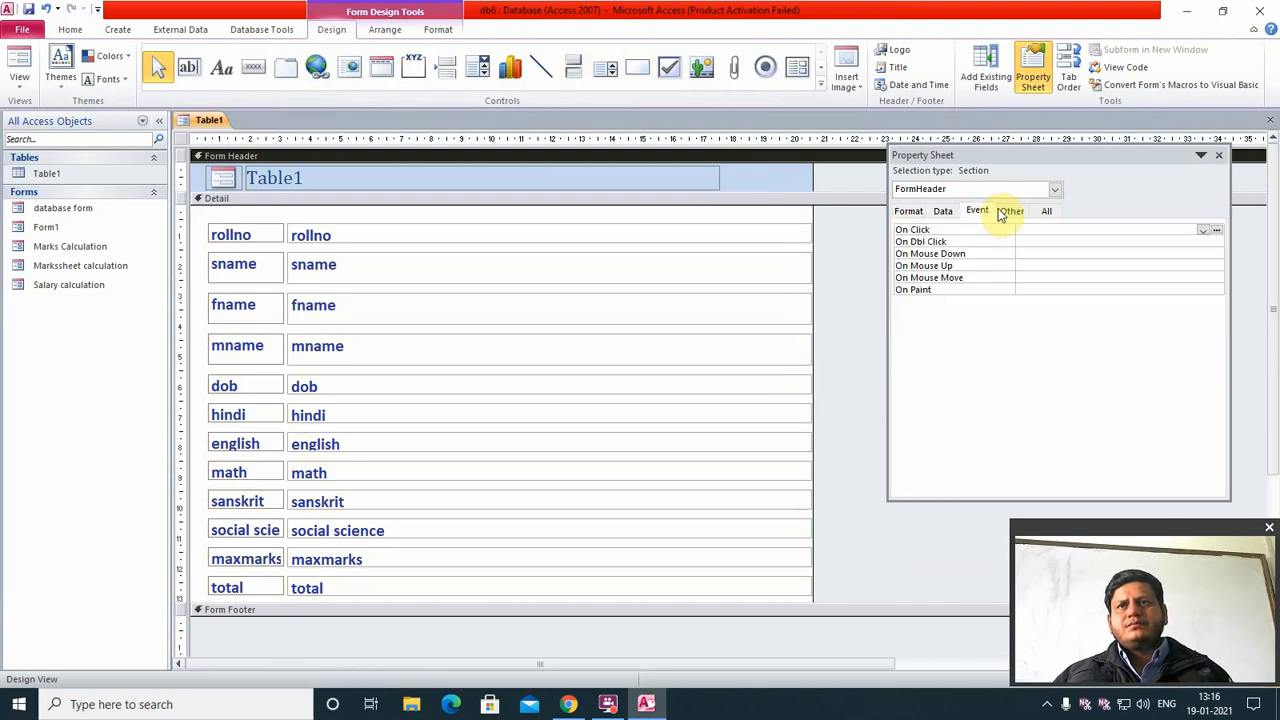
- Show the whole form's properties and examine its Format, Data, Event, Other and complete property lists
click(1015, 190)
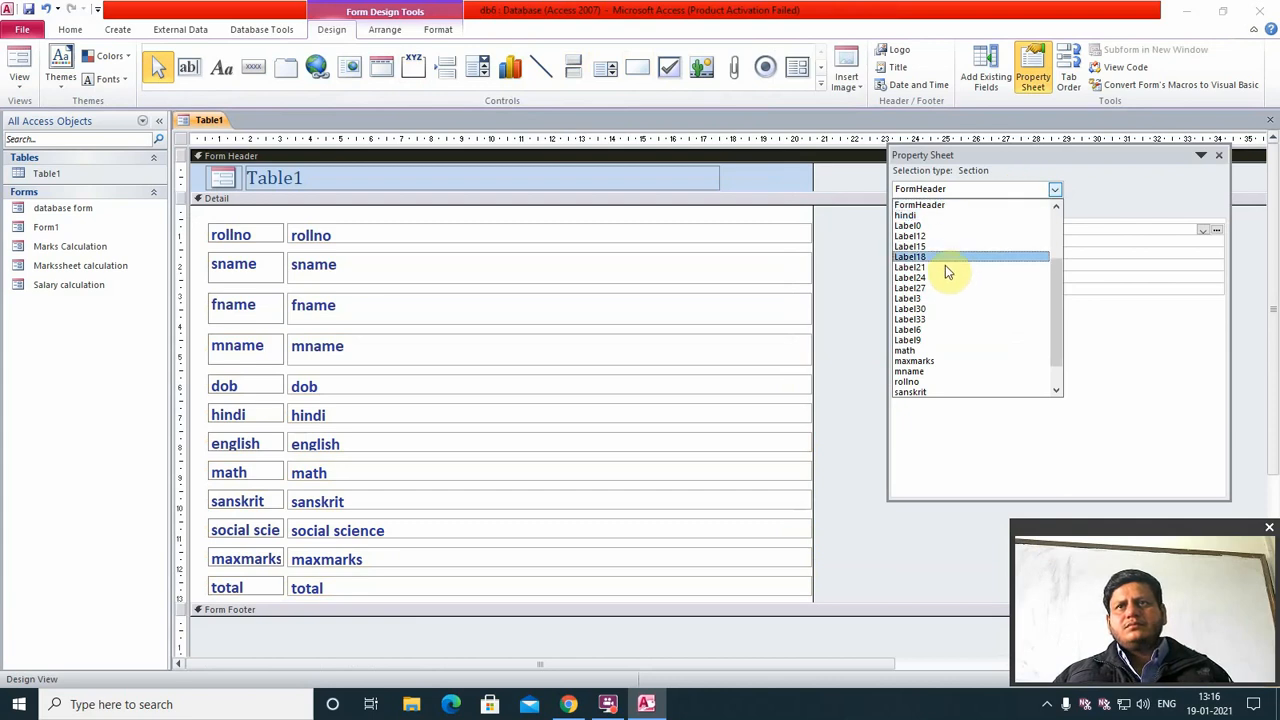
scroll(953, 378, down, 1)
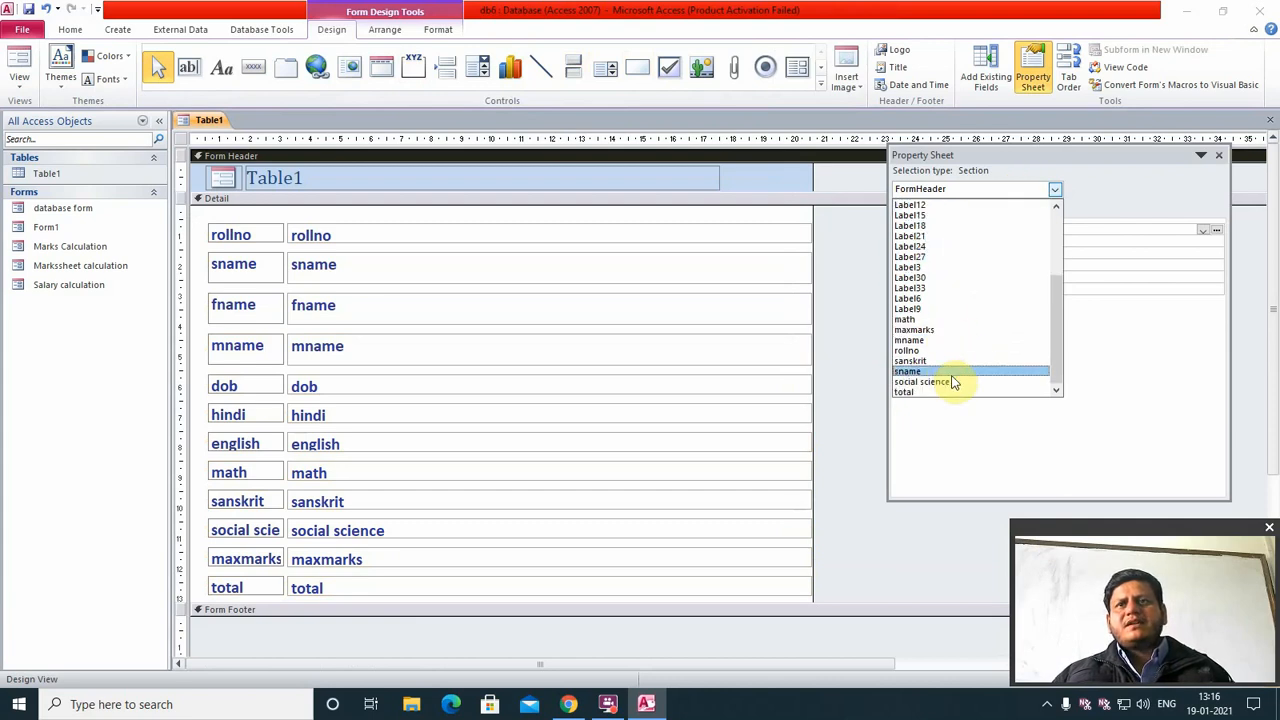
scroll(903, 374, up, 3)
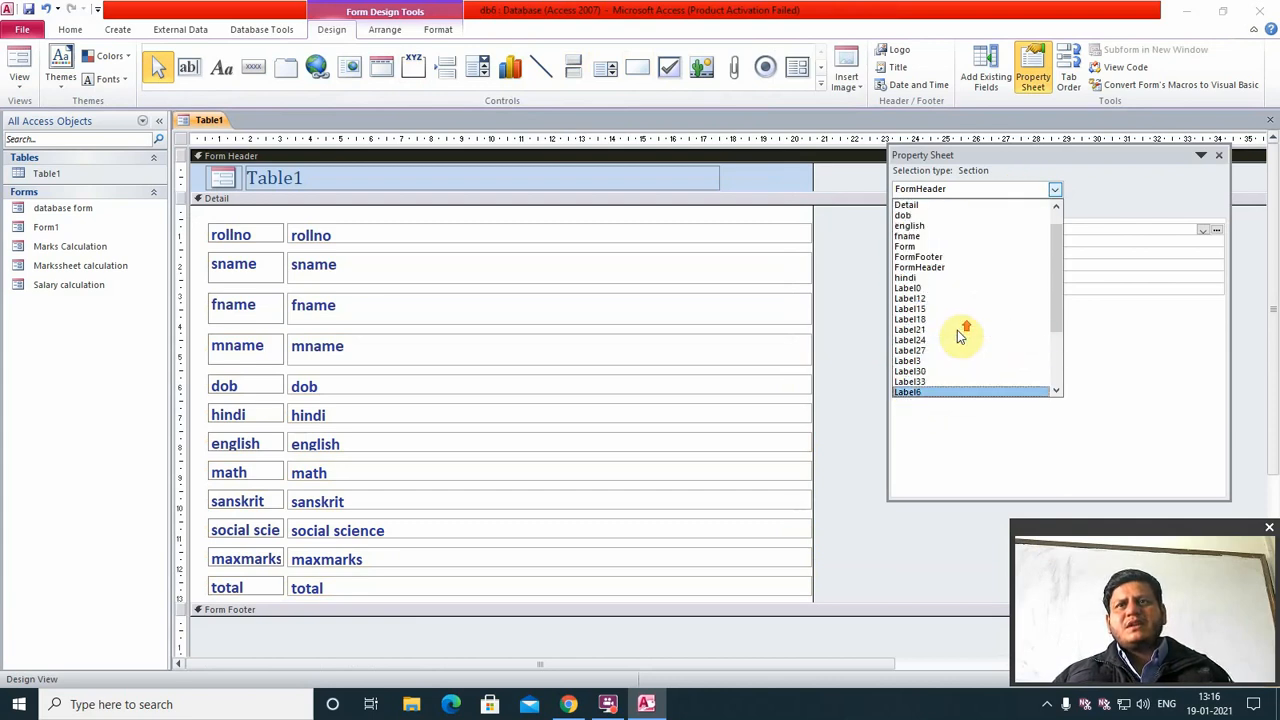
scroll(950, 310, up, 1)
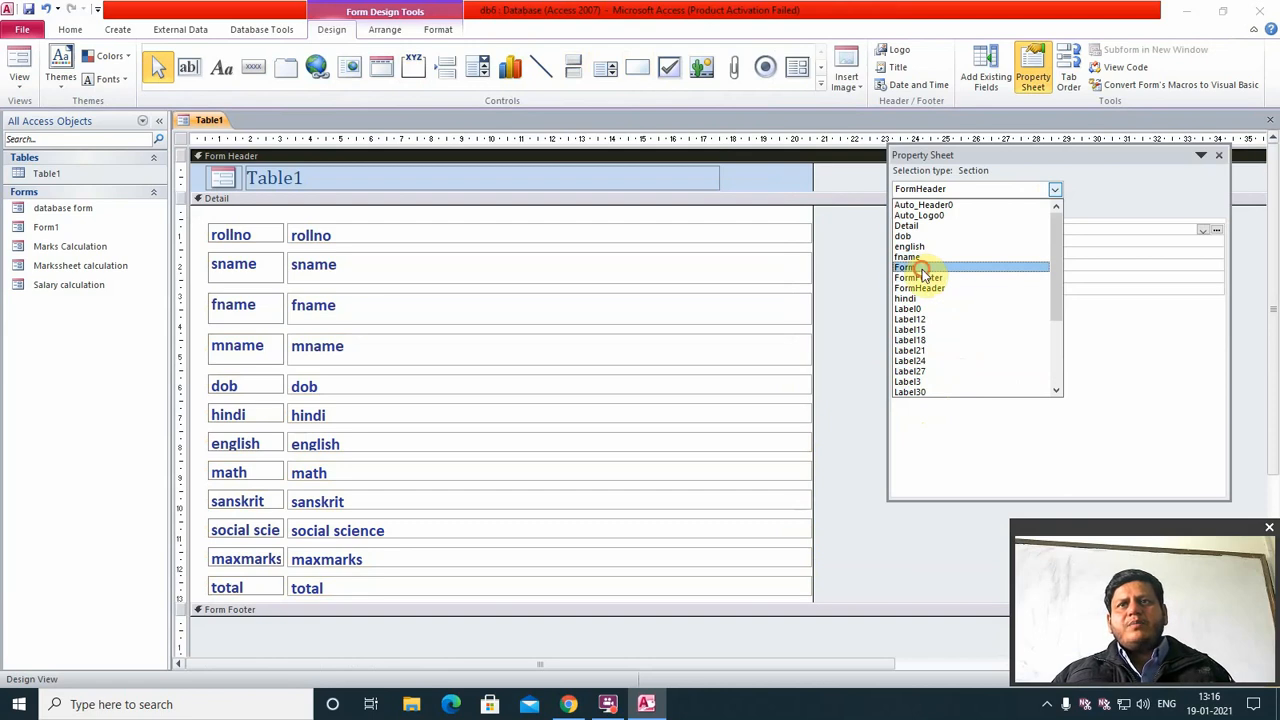
click(922, 268)
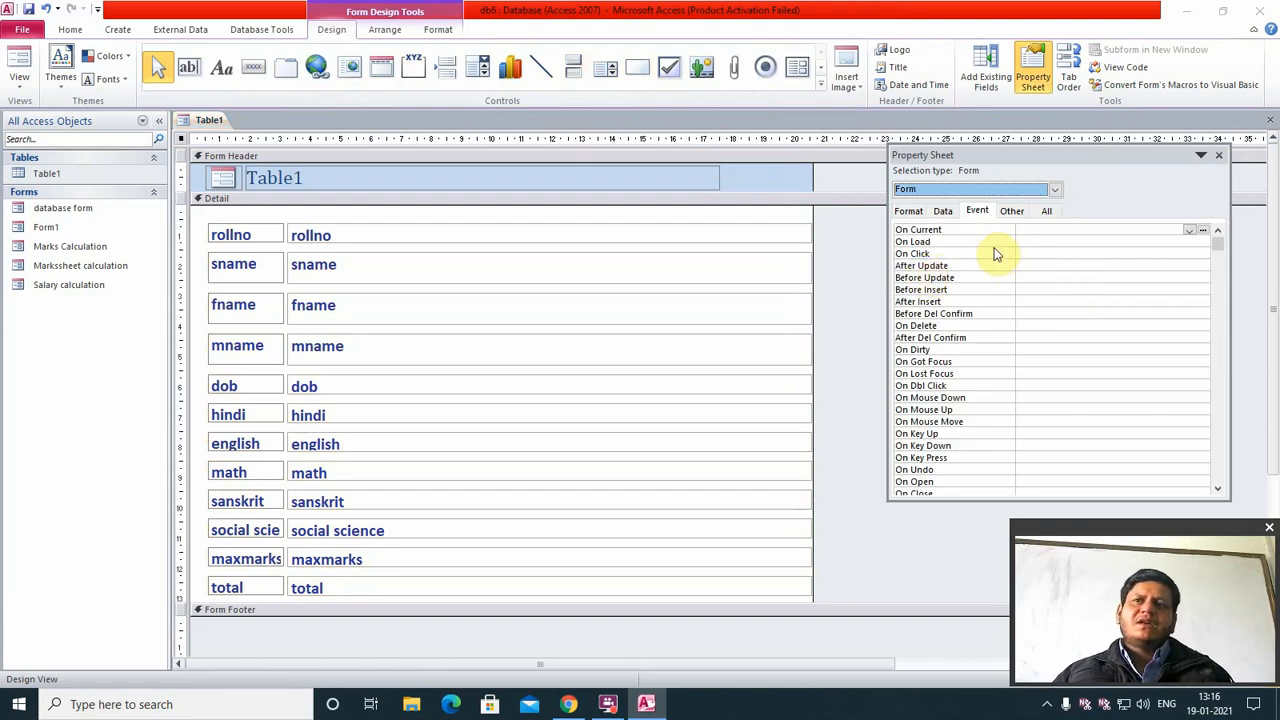
click(908, 210)
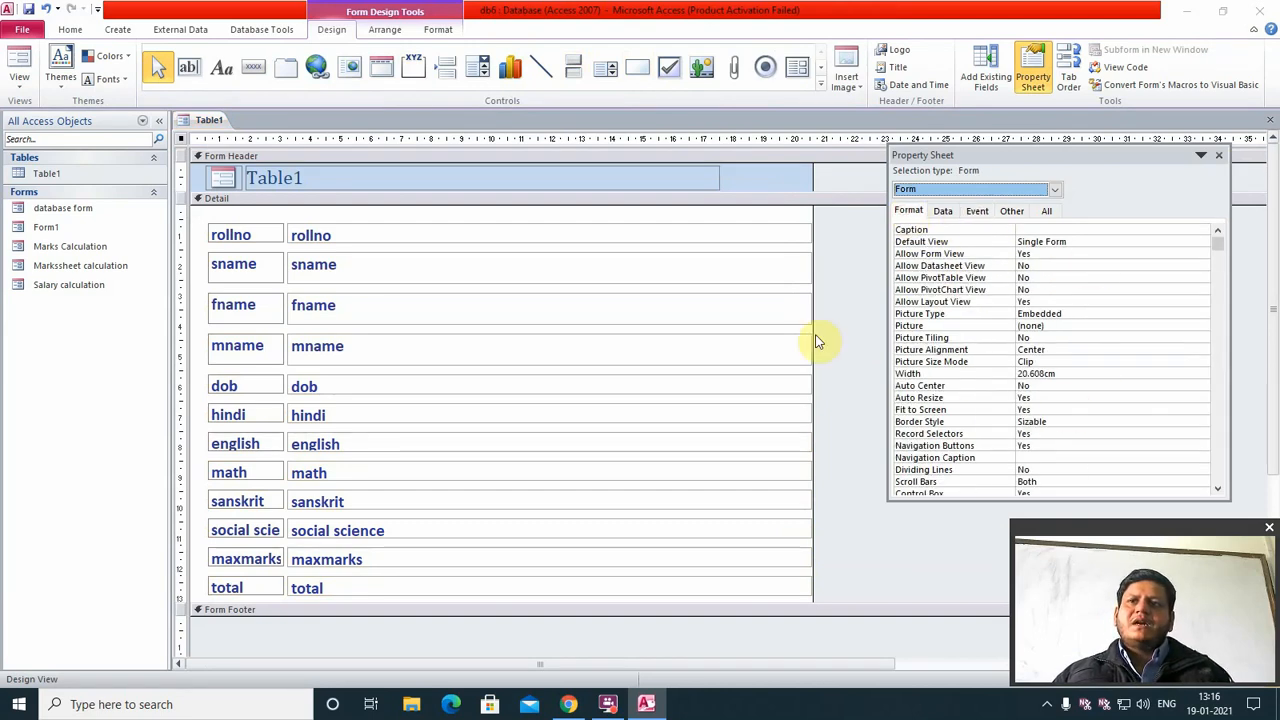
click(944, 211)
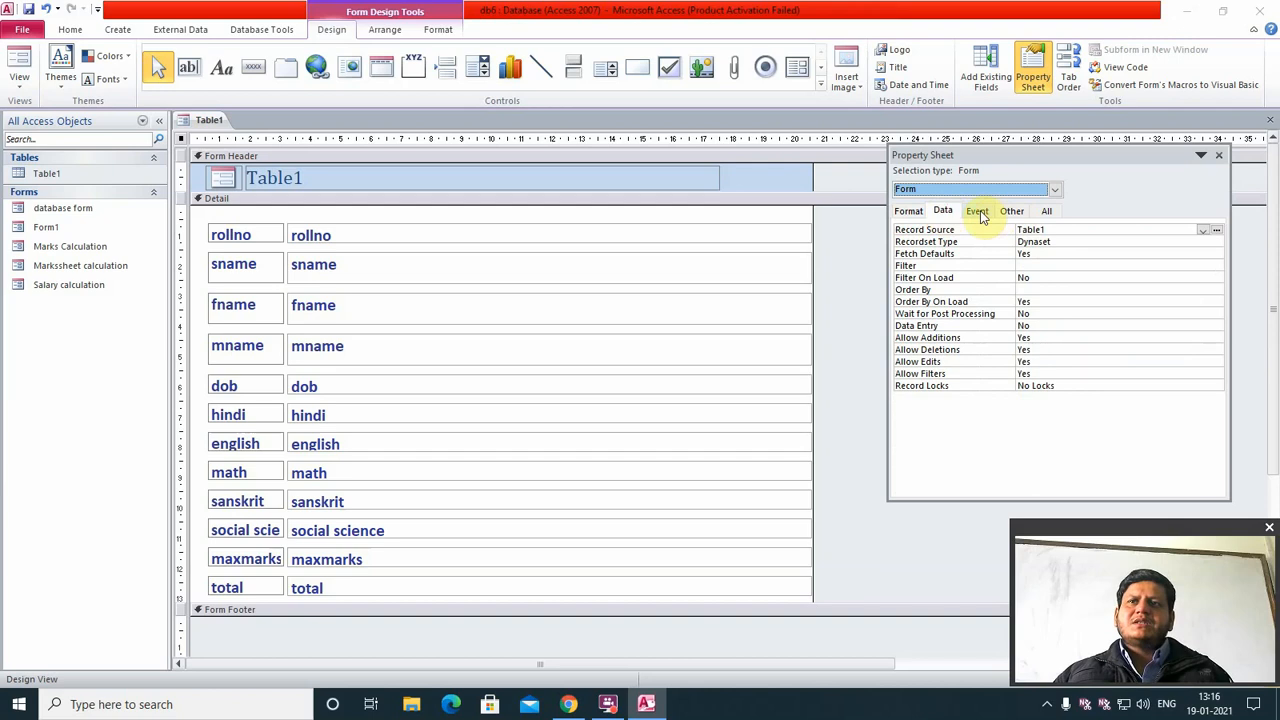
click(978, 212)
click(1010, 211)
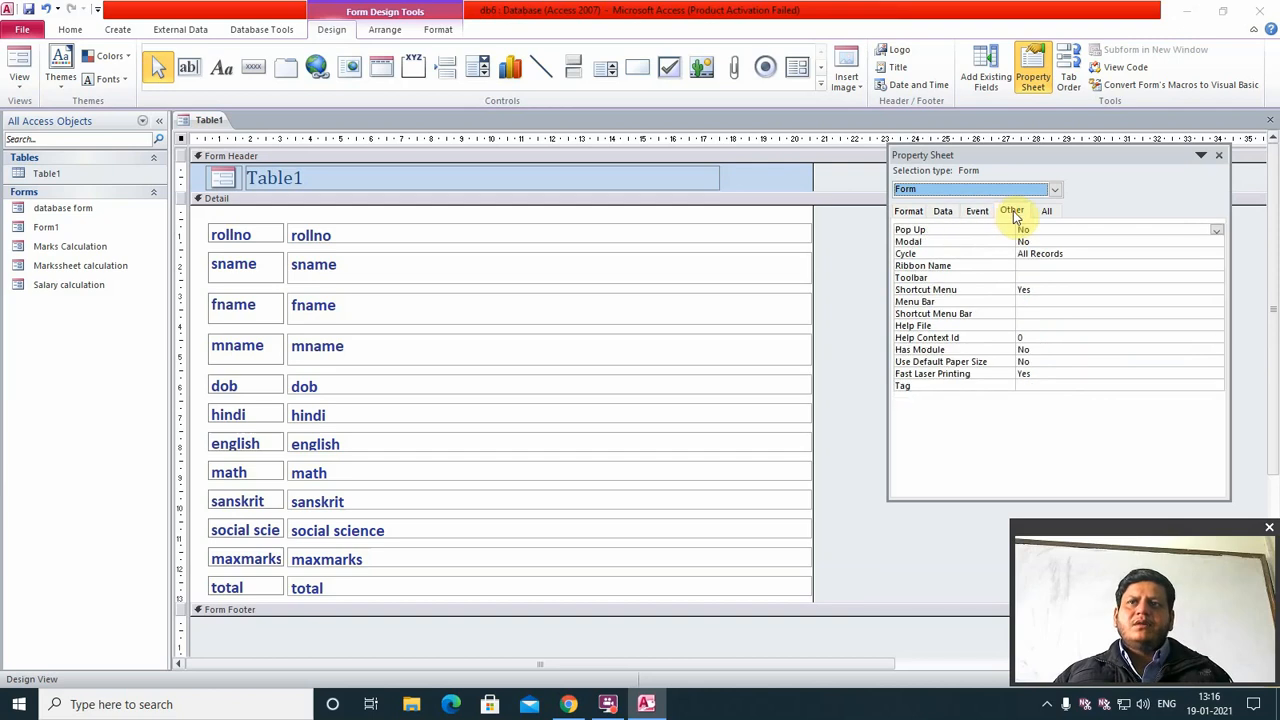
click(1046, 212)
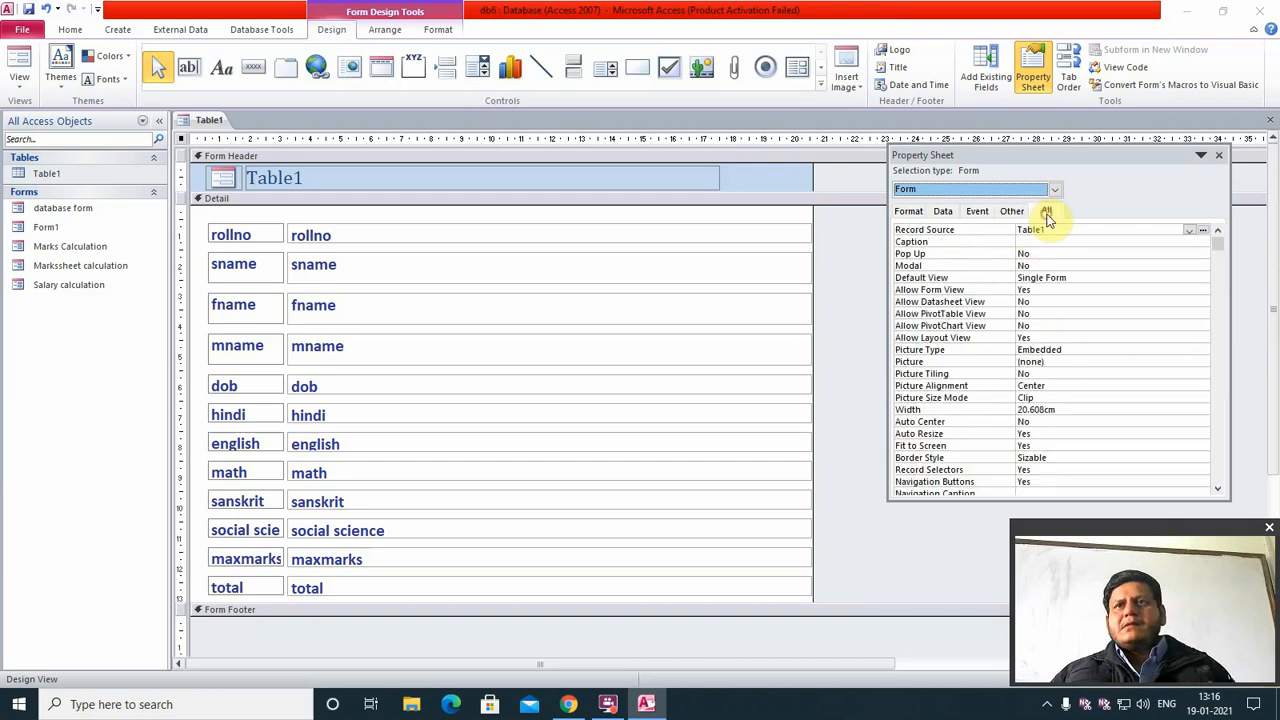
scroll(1167, 370, down, 7)
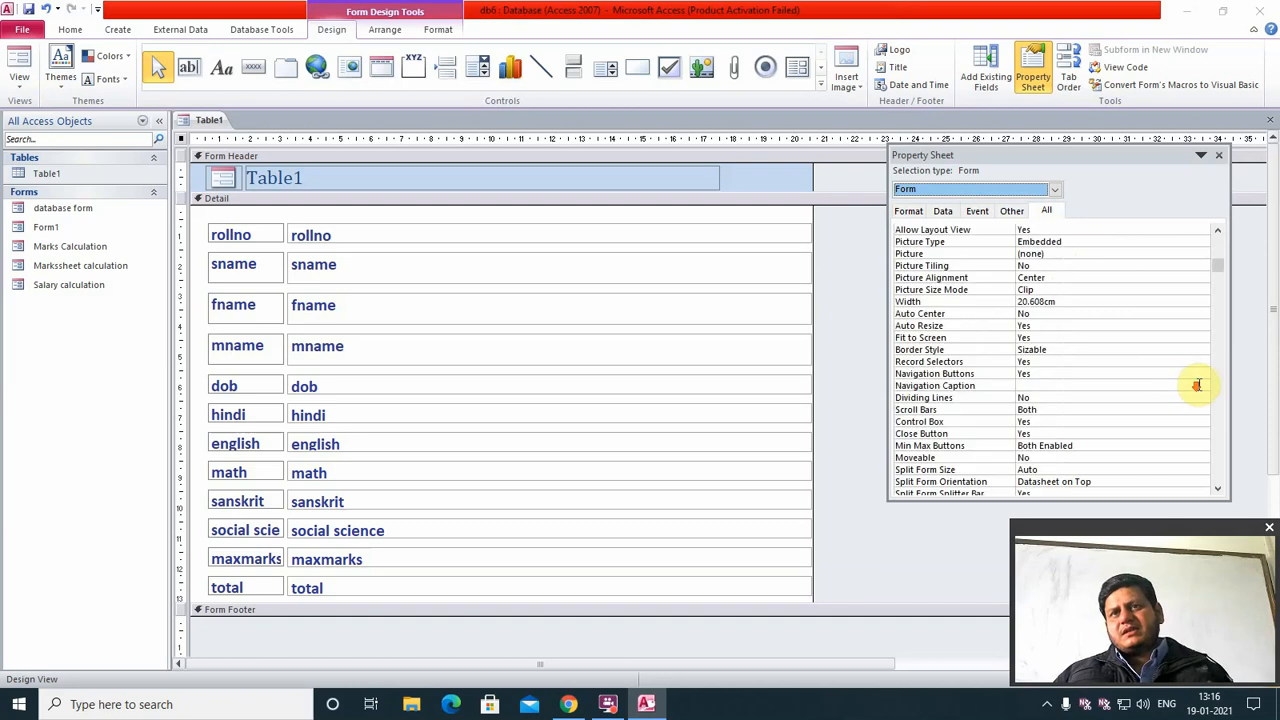
scroll(1210, 370, down, 5)
scroll(686, 343, down, 2)
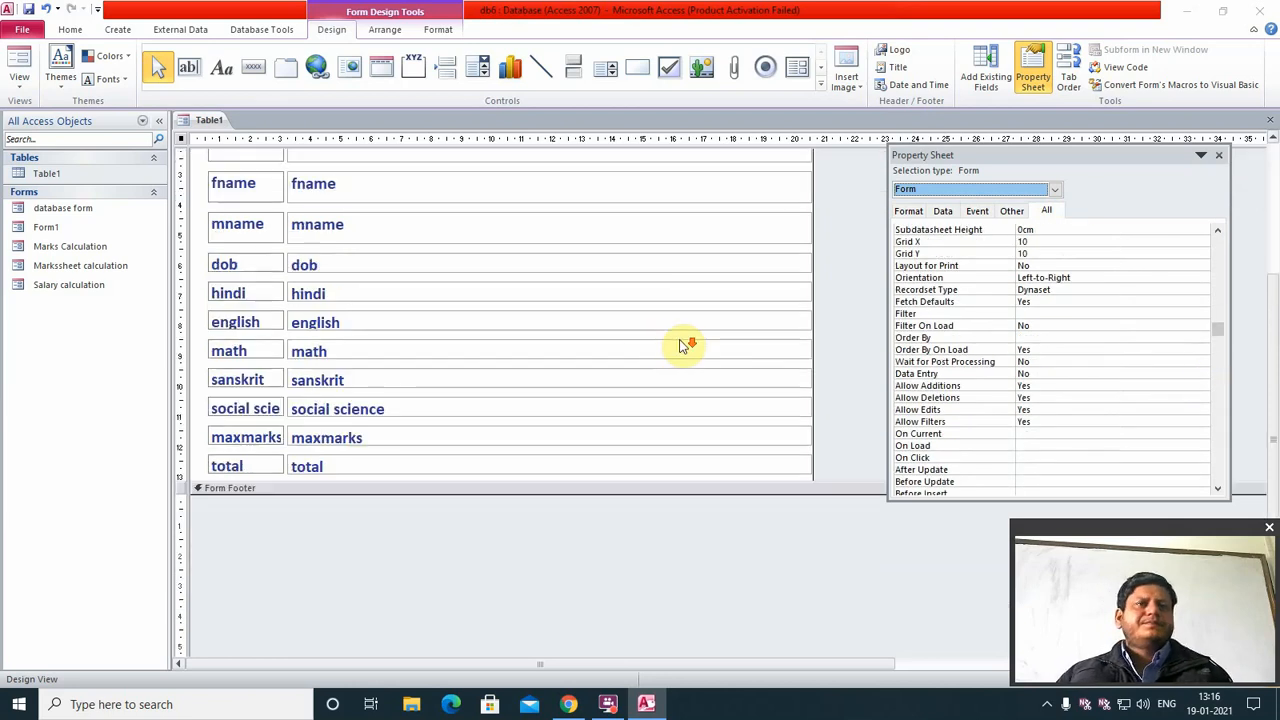
scroll(743, 314, up, 2)
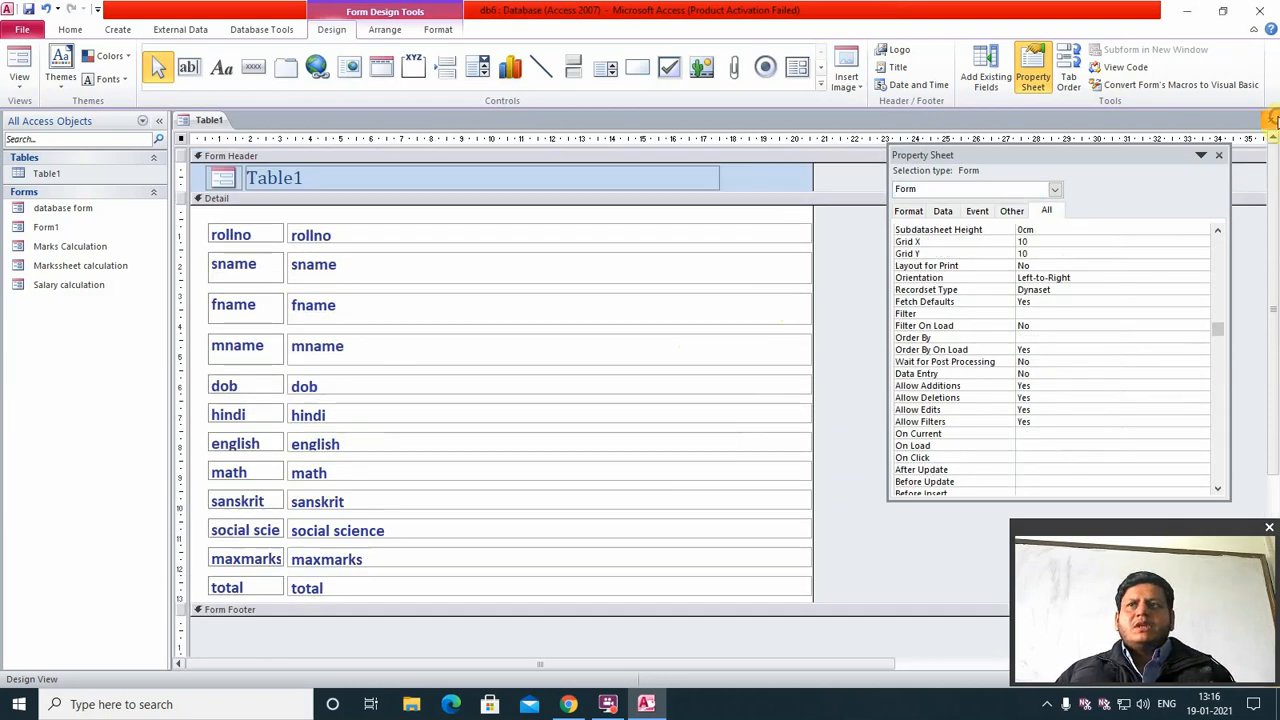
- Close the form and save it under the name Table1
click(1270, 120)
click(578, 393)
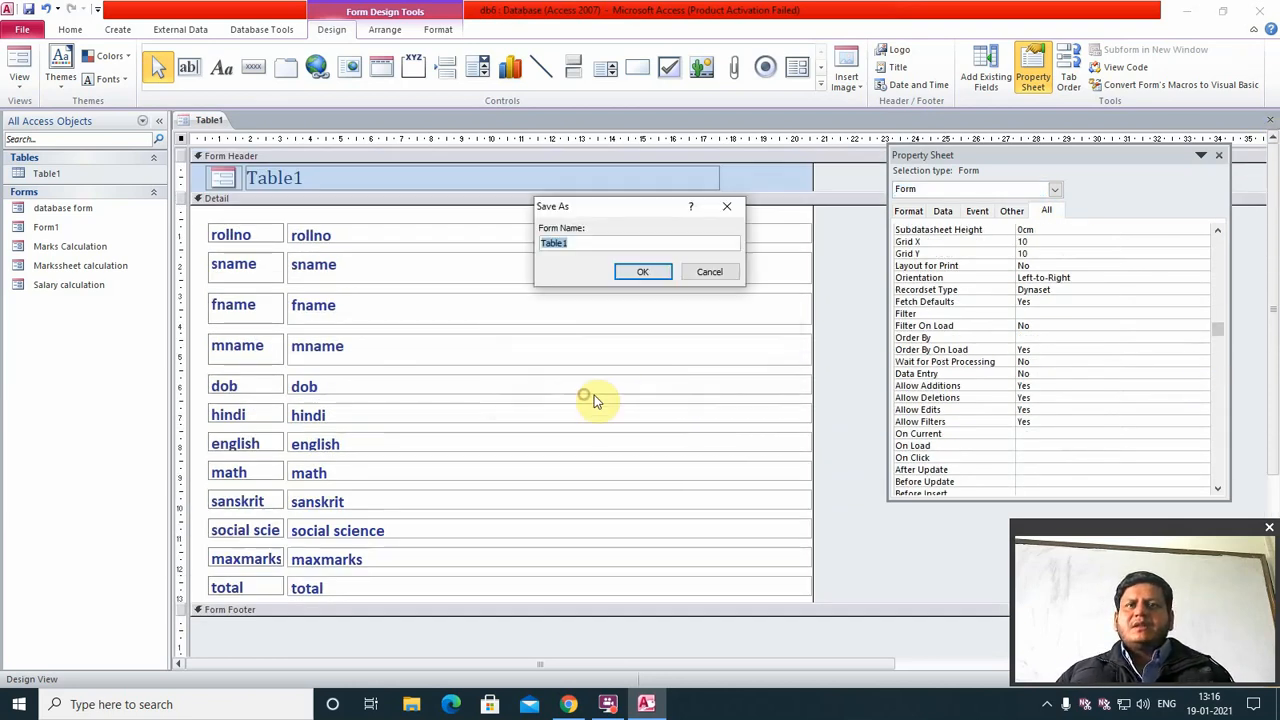
click(648, 272)
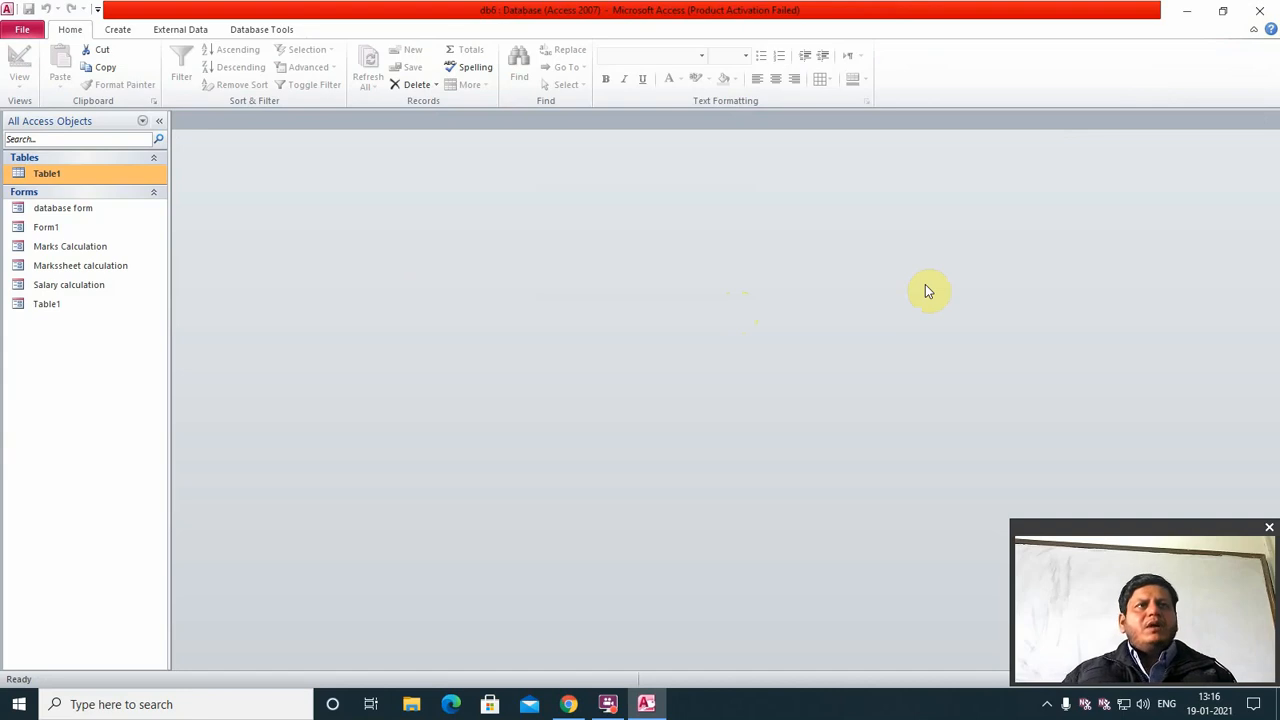
- Start a form with the Form Wizard, add all fields from Table1, and proceed to the layout choice
click(117, 30)
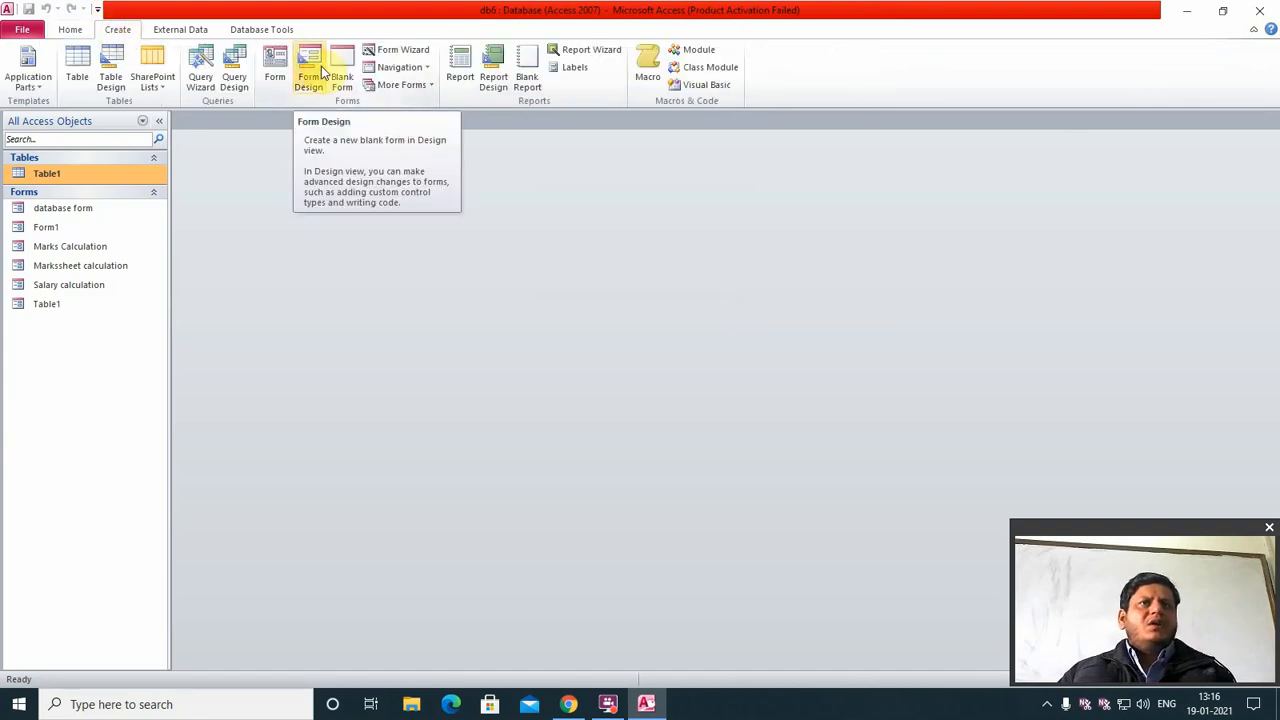
click(403, 55)
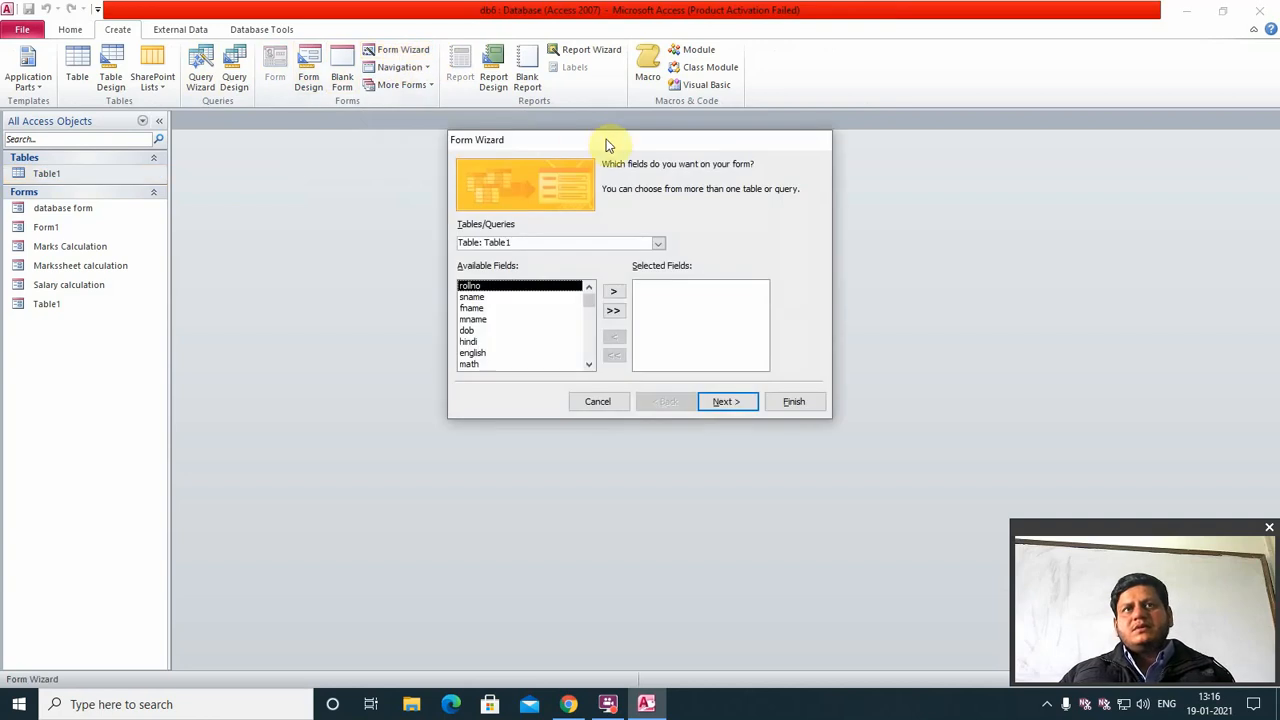
click(659, 243)
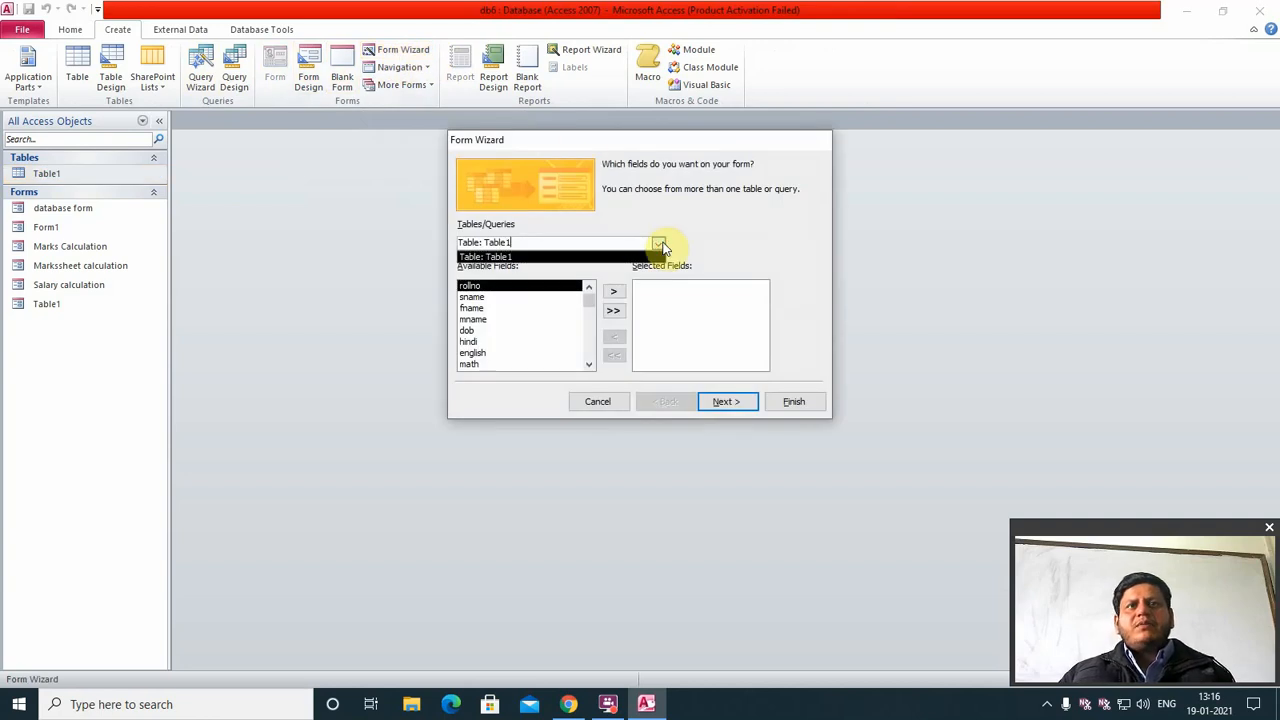
click(661, 244)
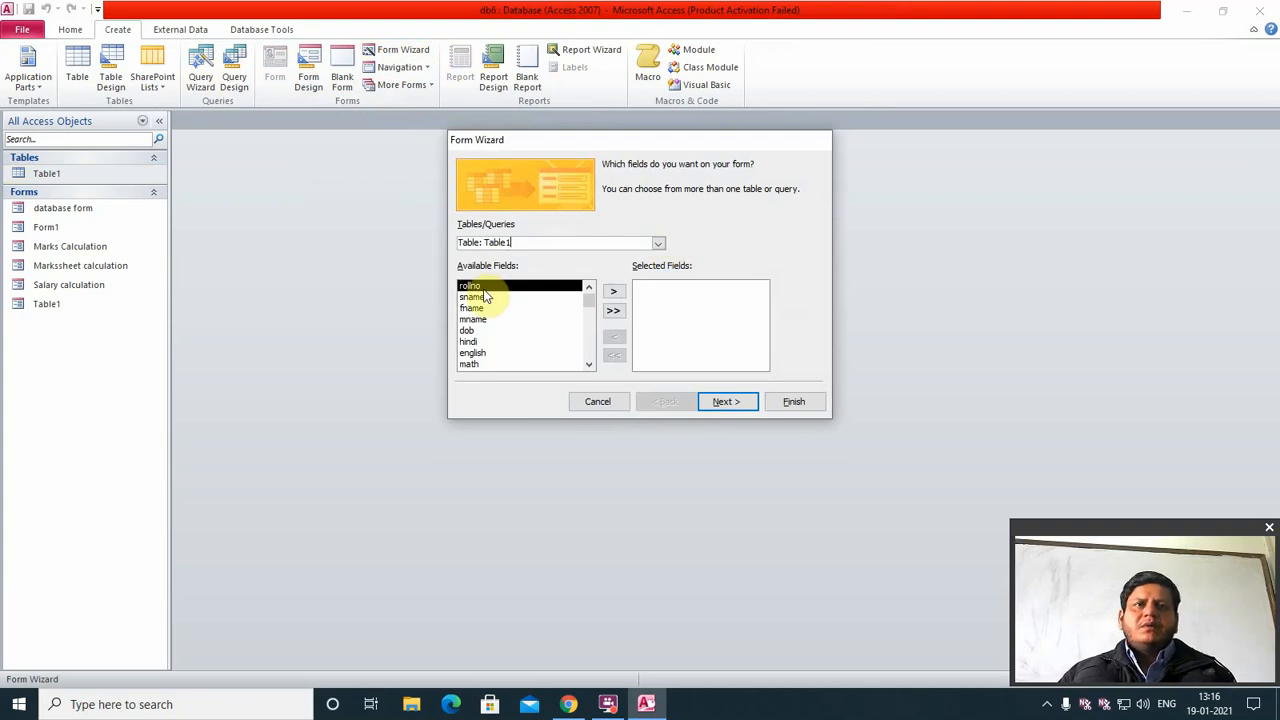
click(615, 294)
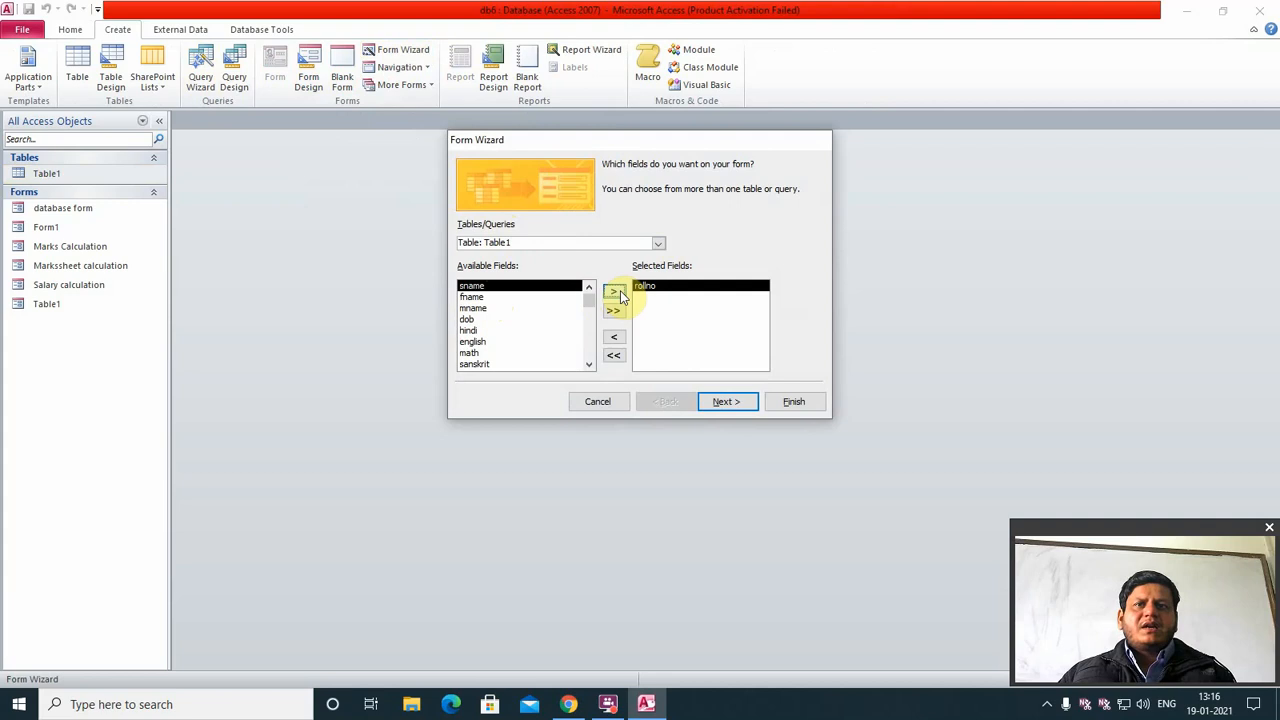
click(615, 294)
click(615, 294)
click(615, 294)
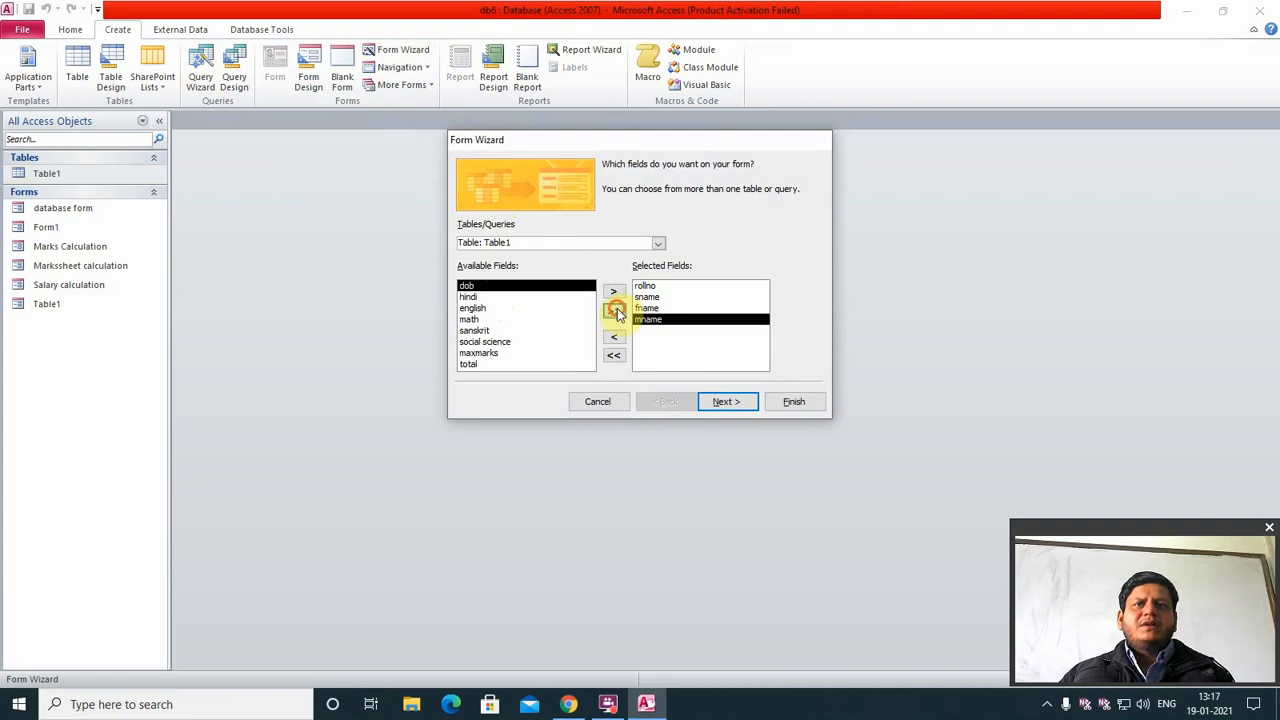
click(616, 311)
click(725, 401)
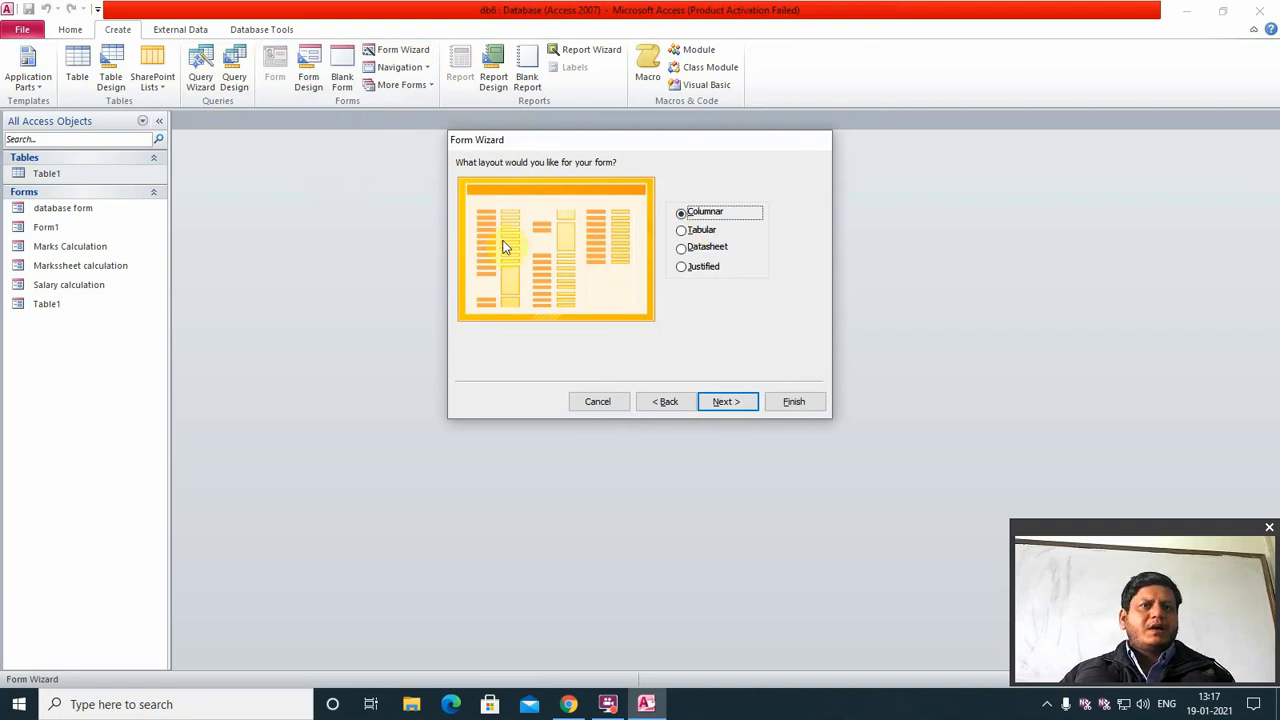
- Compare the previews of the Tabular, Datasheet and Justified form layouts
click(695, 230)
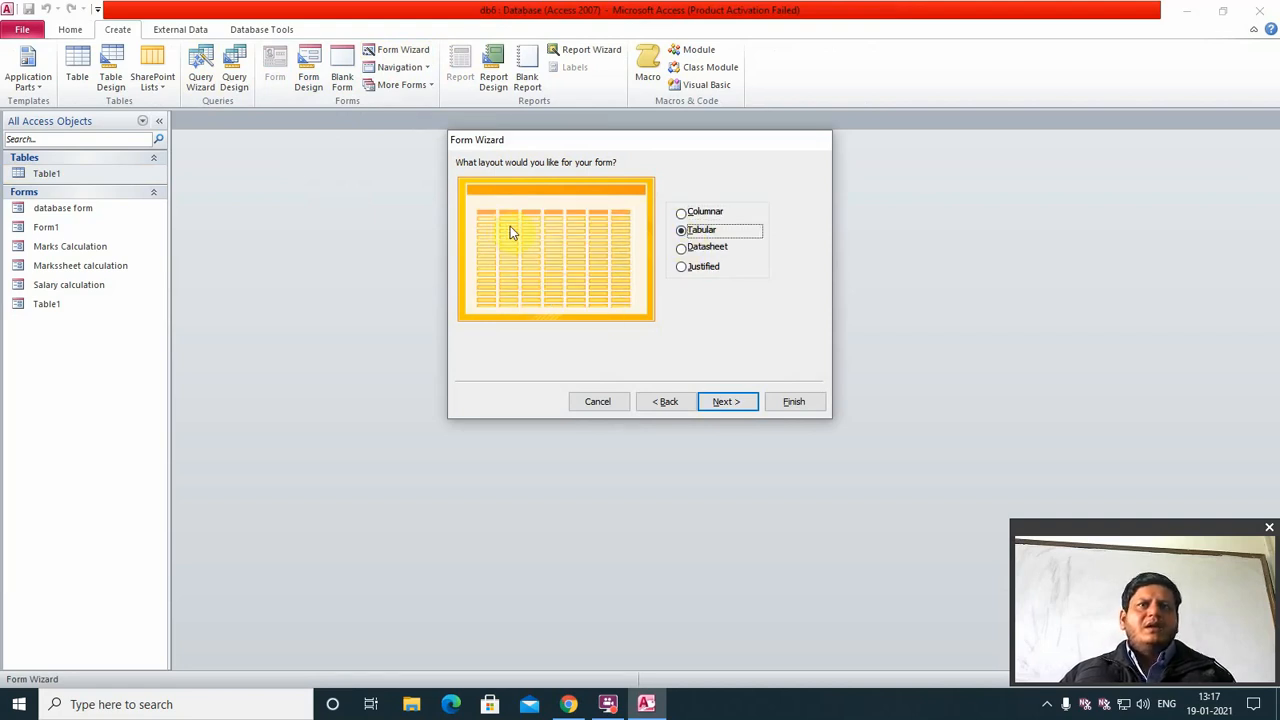
click(681, 249)
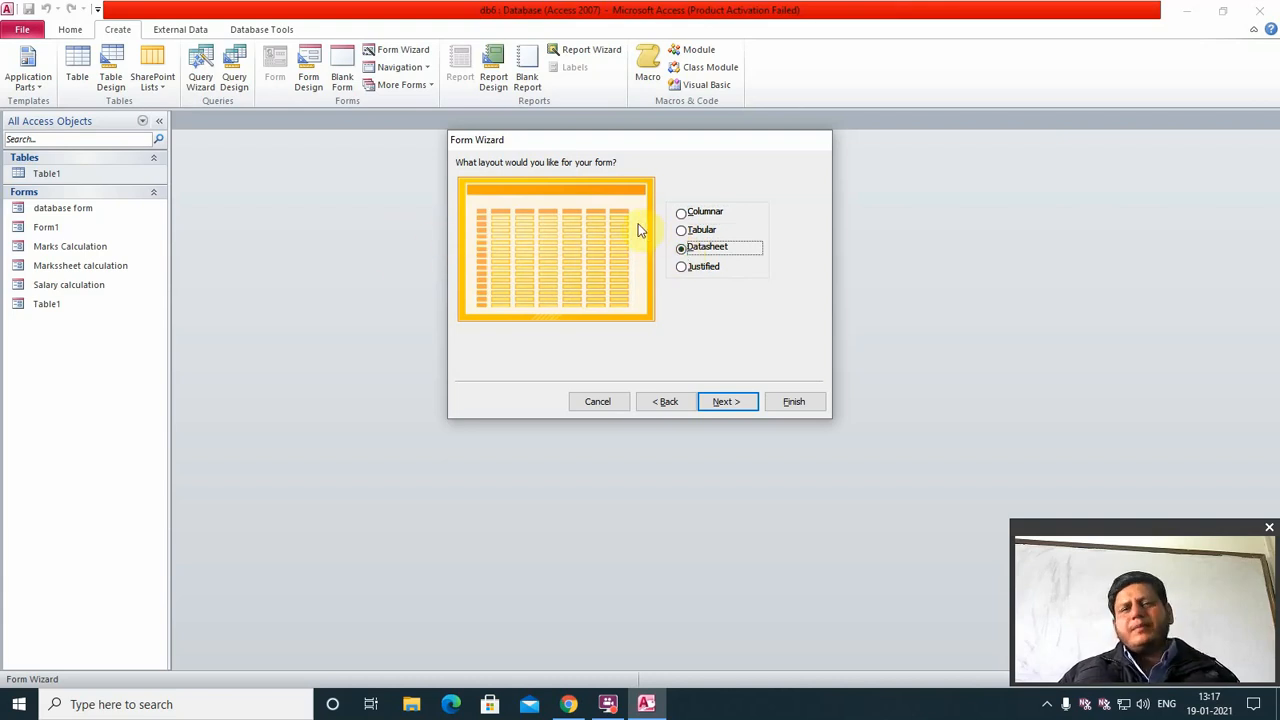
click(681, 268)
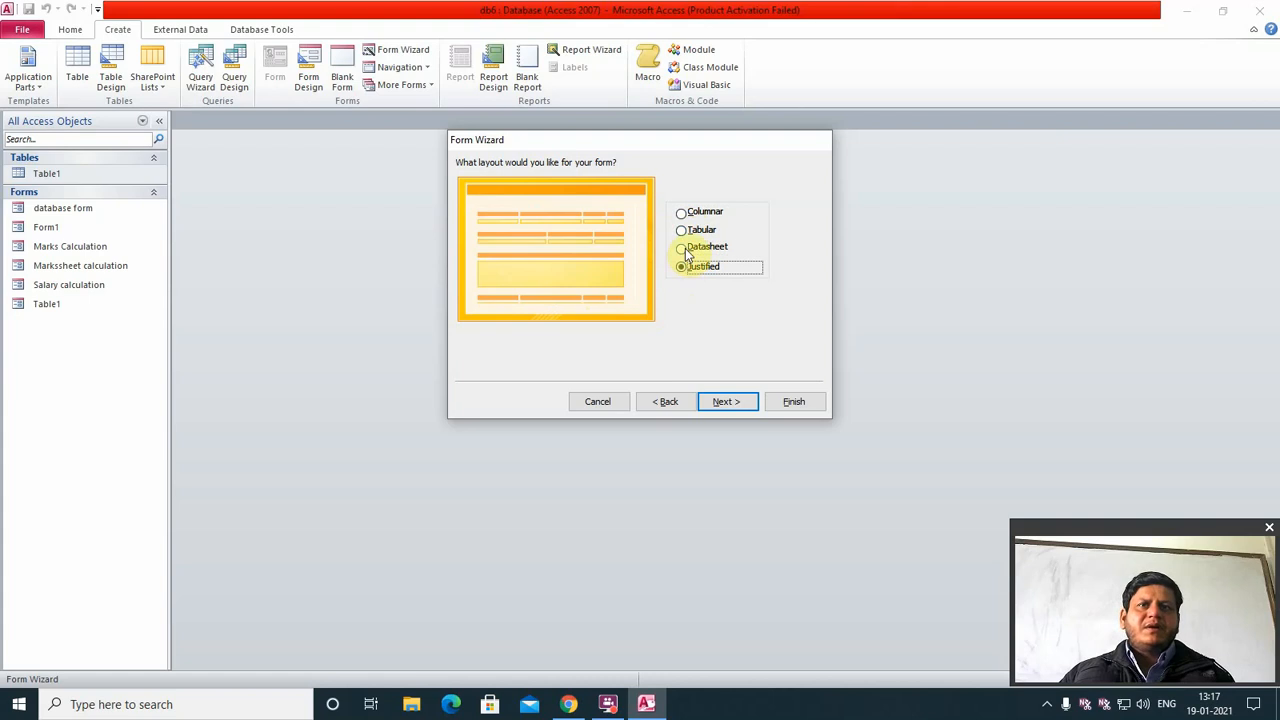
click(683, 249)
click(683, 231)
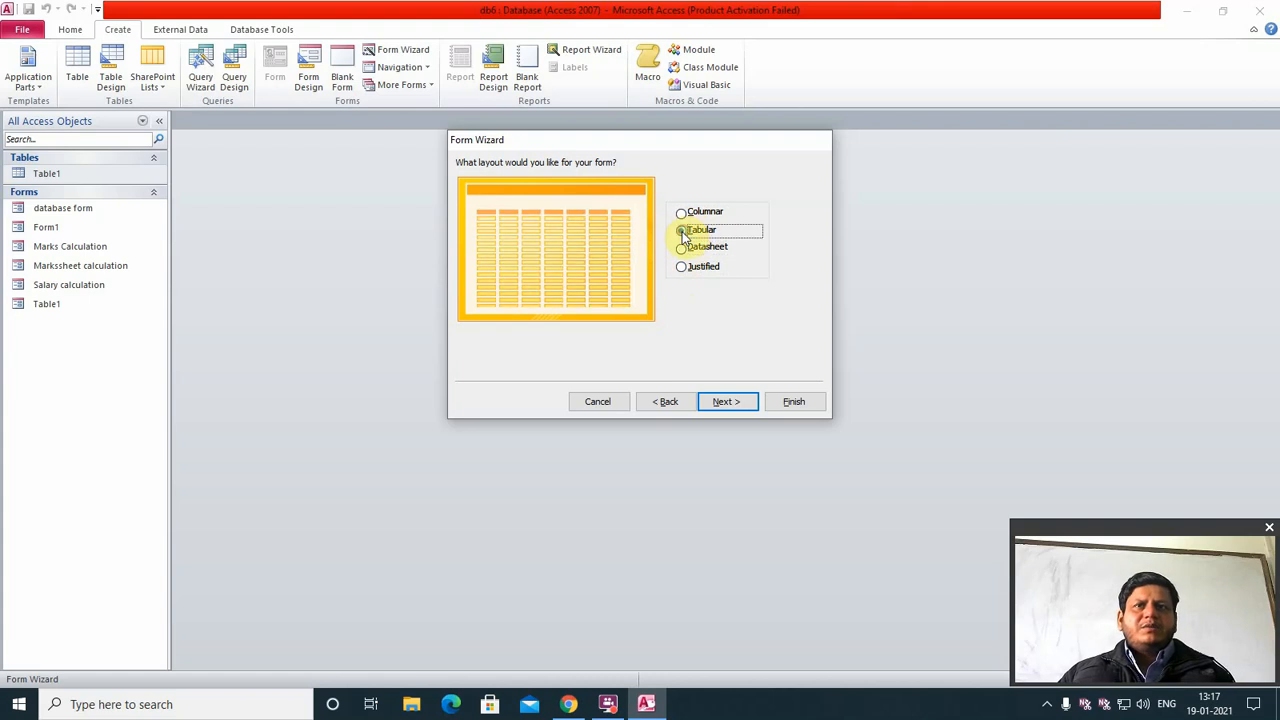
- Choose the Columnar layout, generate the form with the title Table2, and close it after viewing
click(681, 214)
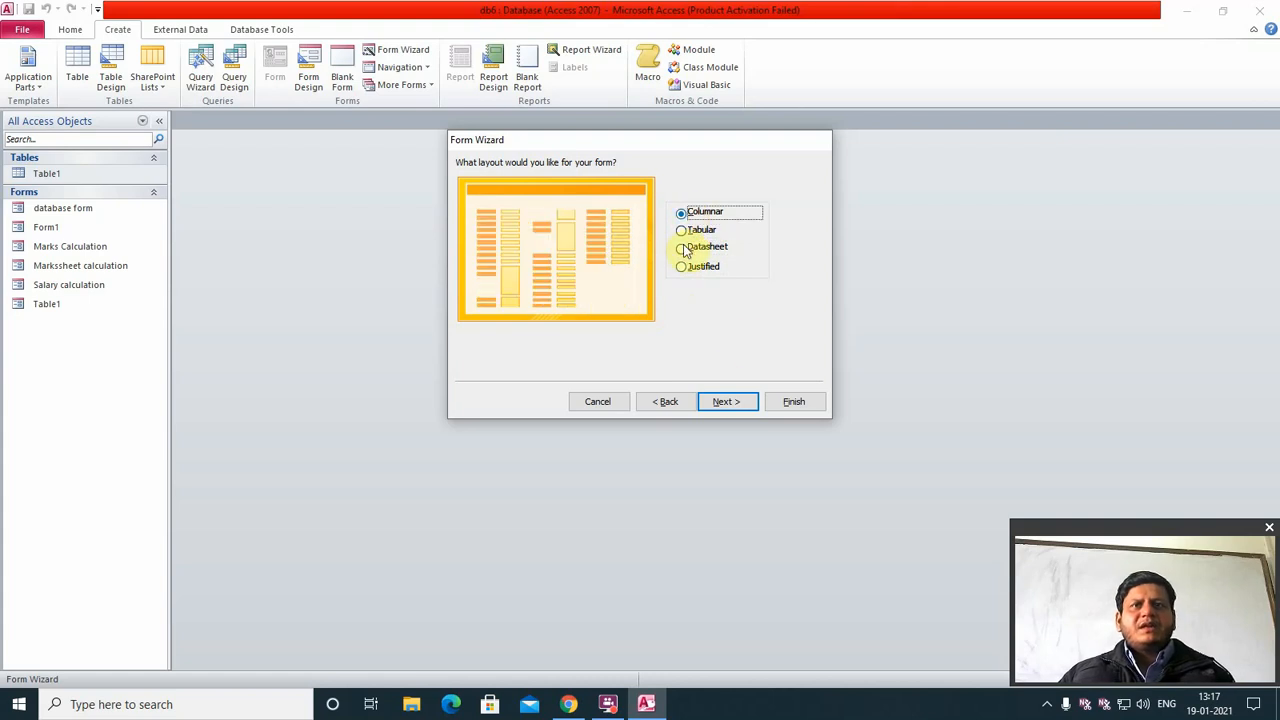
click(735, 401)
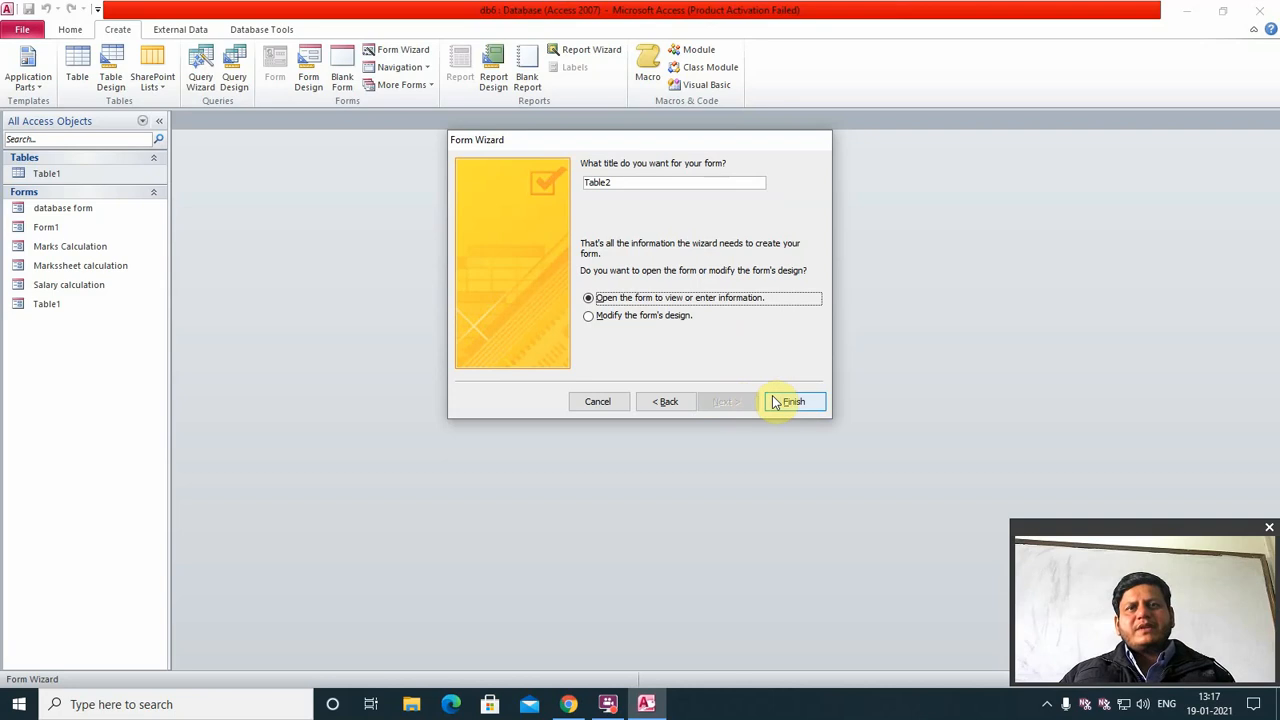
click(778, 400)
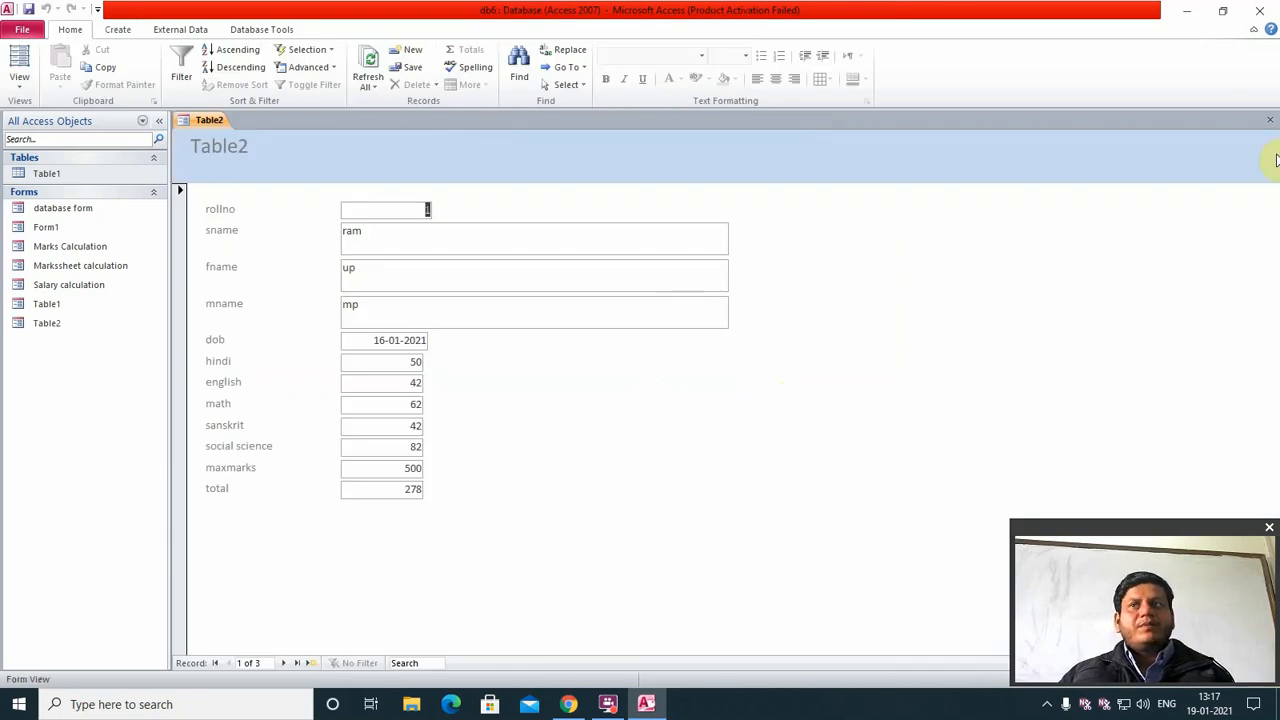
click(1270, 120)
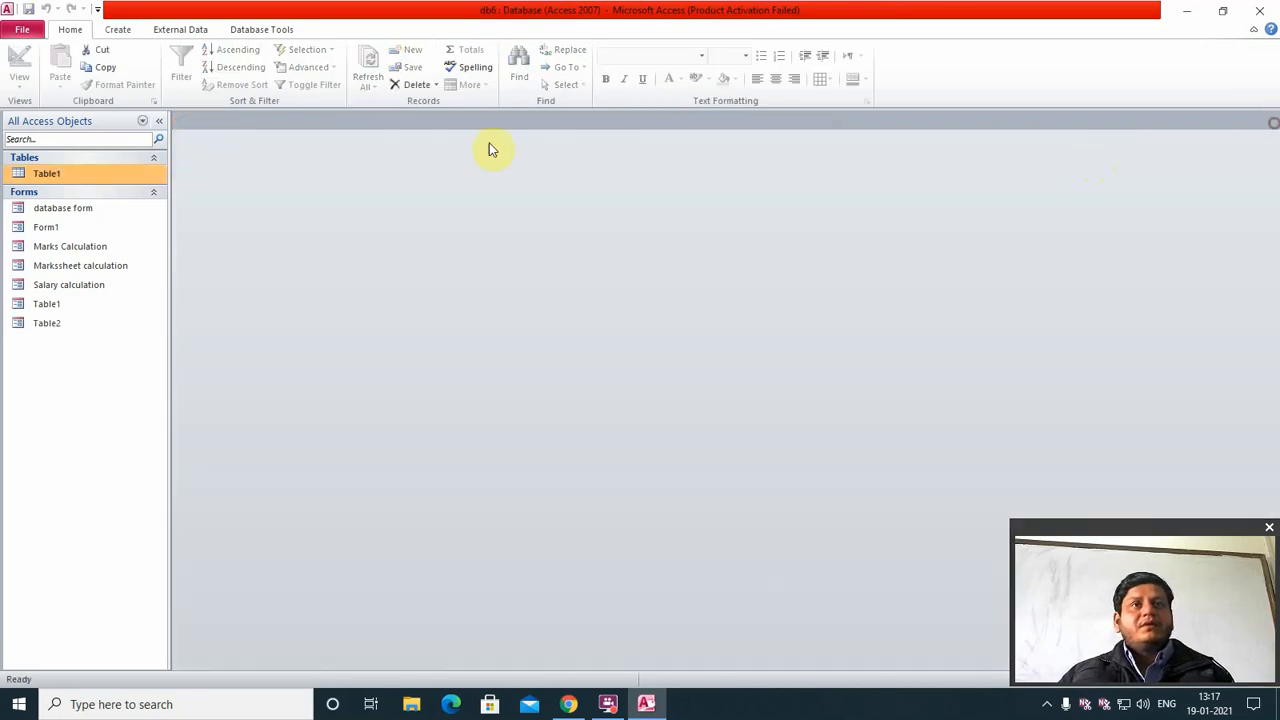
- Create a Tabular form with the Form Wizard using all fields from Table1, titled Table3, and open it for viewing
click(118, 28)
click(386, 51)
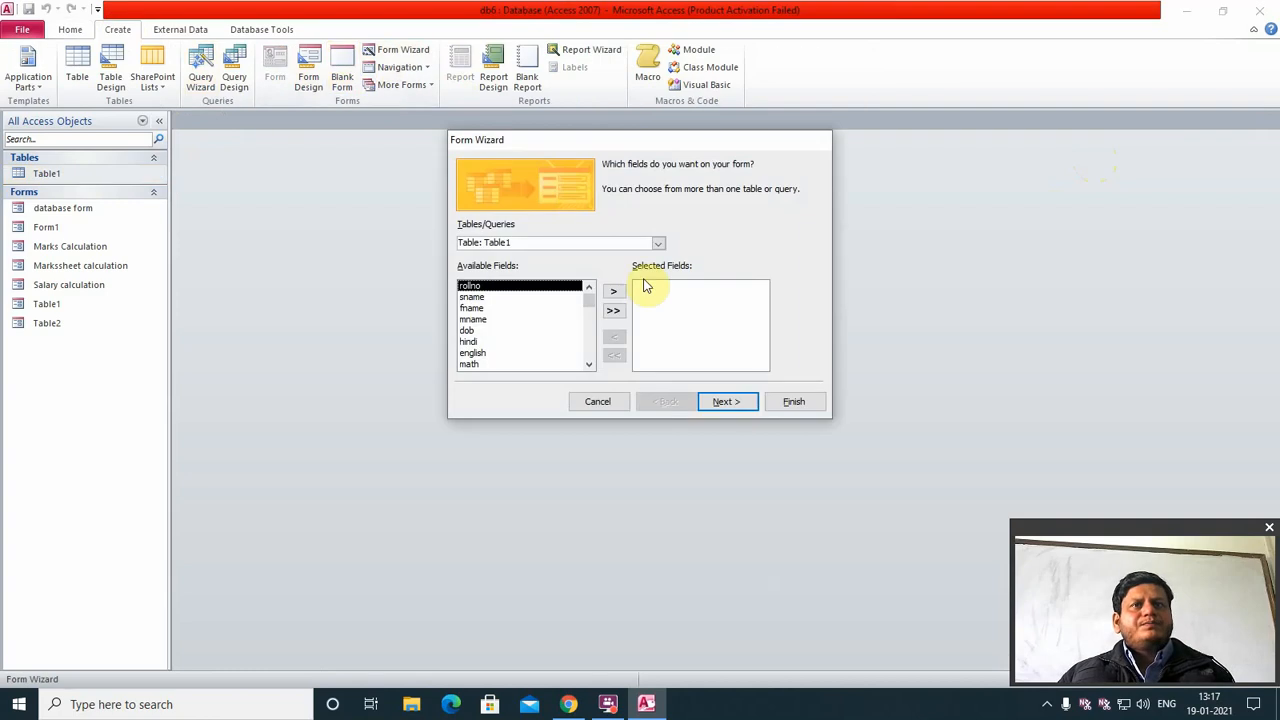
click(613, 311)
click(731, 404)
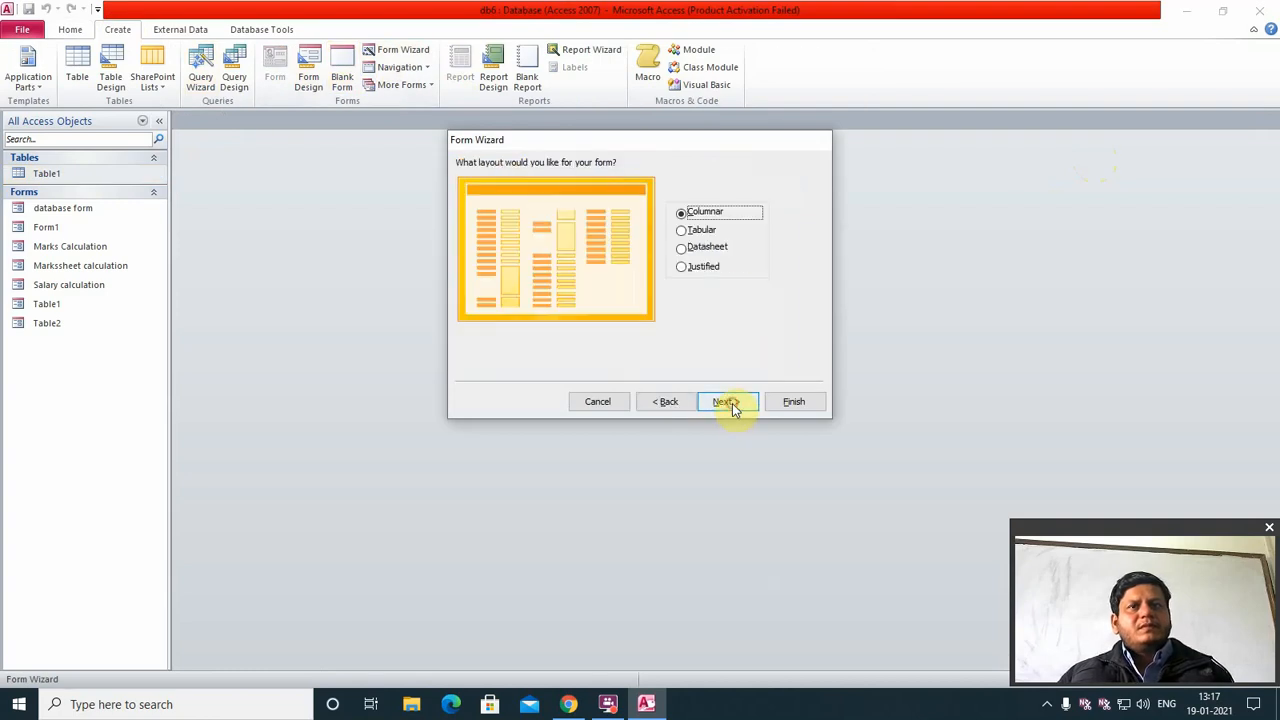
click(700, 231)
click(738, 400)
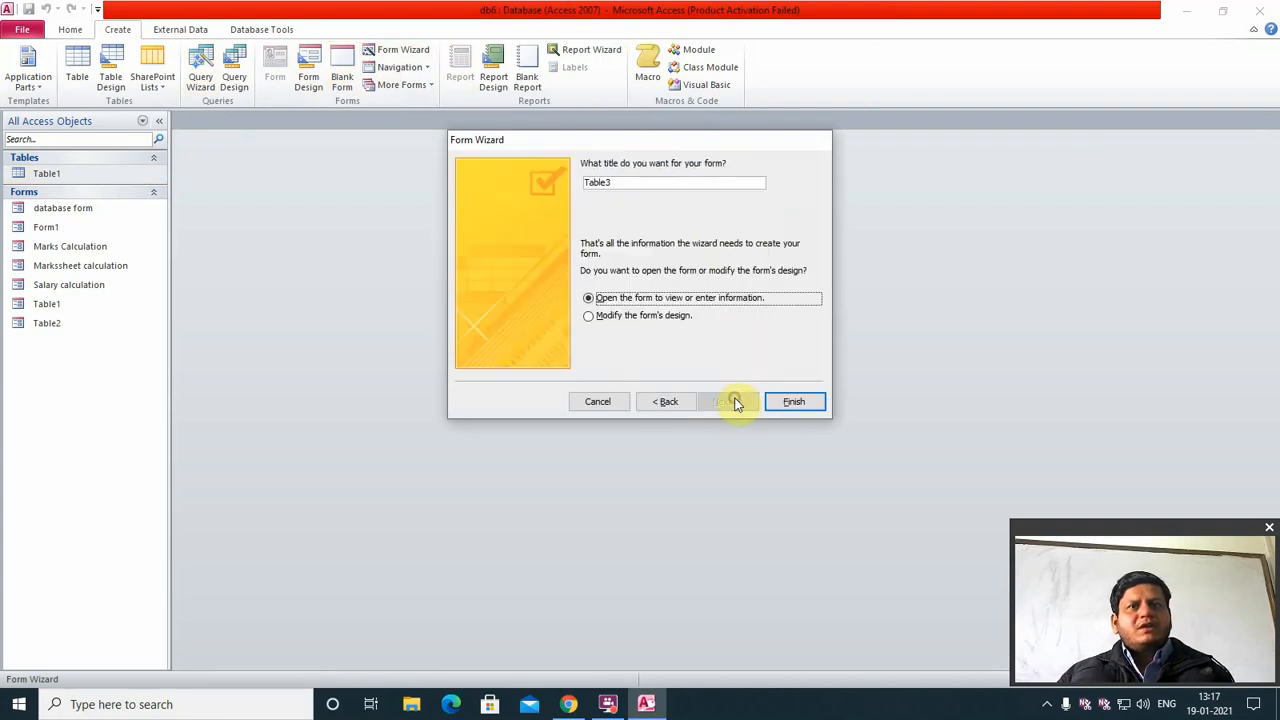
click(794, 401)
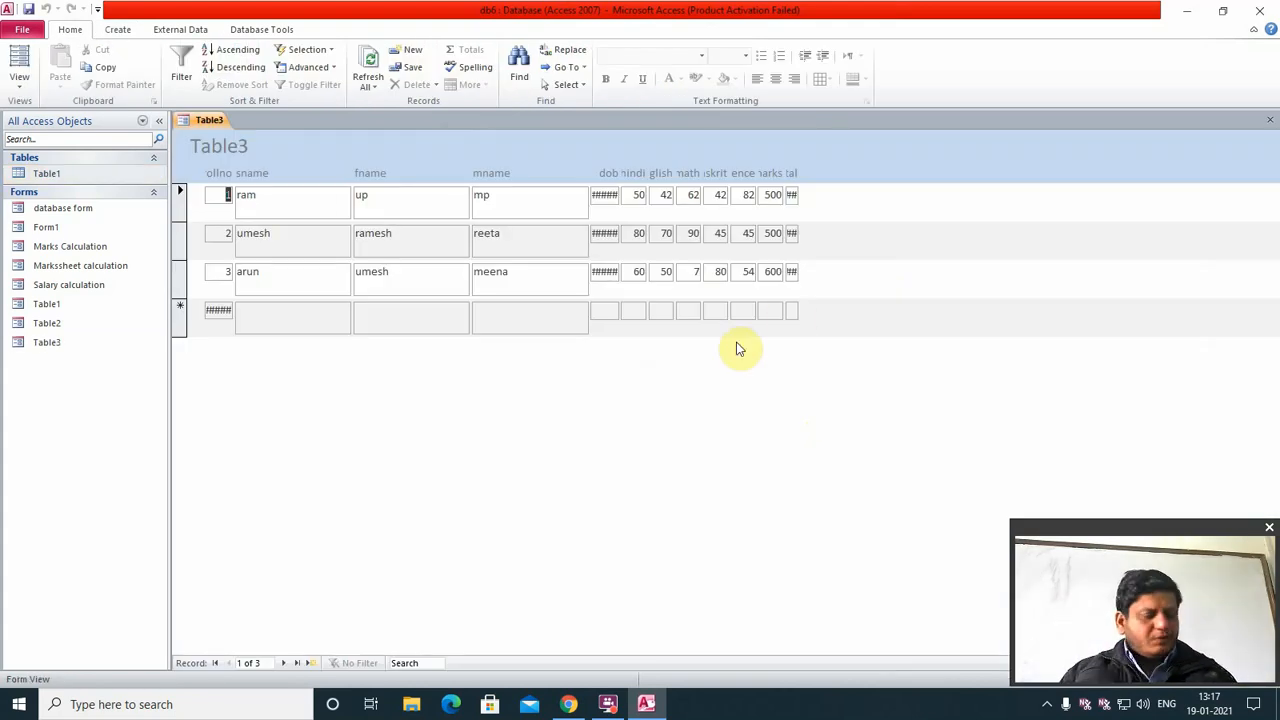
- Step through the fields of the existing records to reach the sname field of the blank new record
key(Tab)
key(Tab)
key(Tab)
key(Tab)
key(Tab)
key(Tab)
key(Tab)
key(Tab)
key(Tab)
key(Tab)
key(Tab)
key(Tab)
key(Tab)
key(Tab)
key(Tab)
key(Tab)
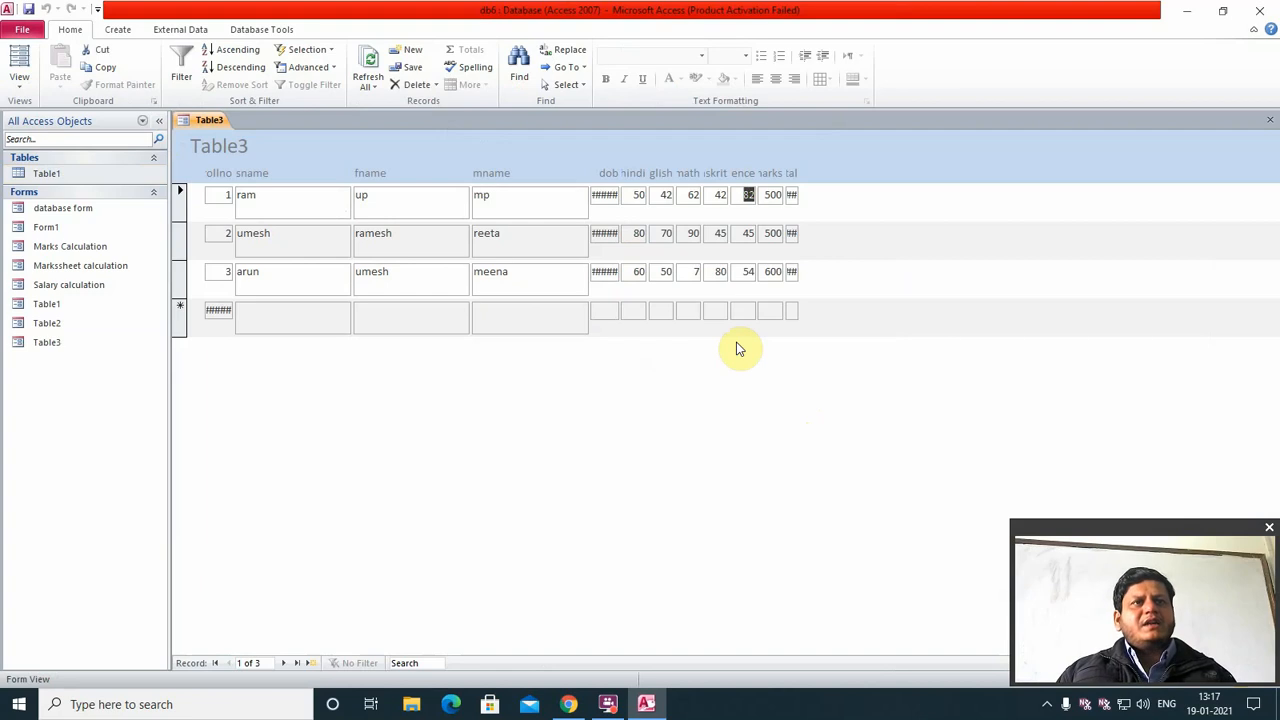
key(Tab)
key(Tab)
key(Tab)
key(Tab)
key(Tab)
key(Tab)
key(Tab)
key(Tab)
key(Tab)
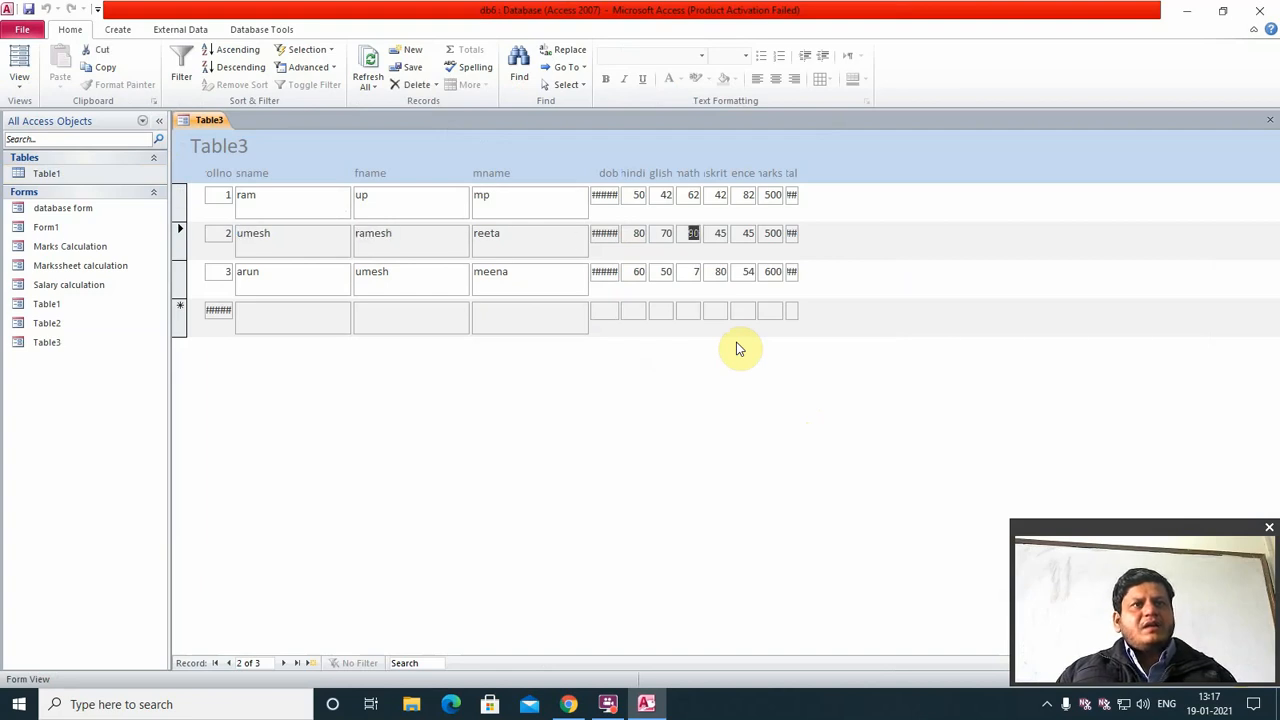
key(Tab)
key(Tab)
key(Tab)
key(Tab)
key(Tab)
key(Tab)
key(Tab)
key(Tab)
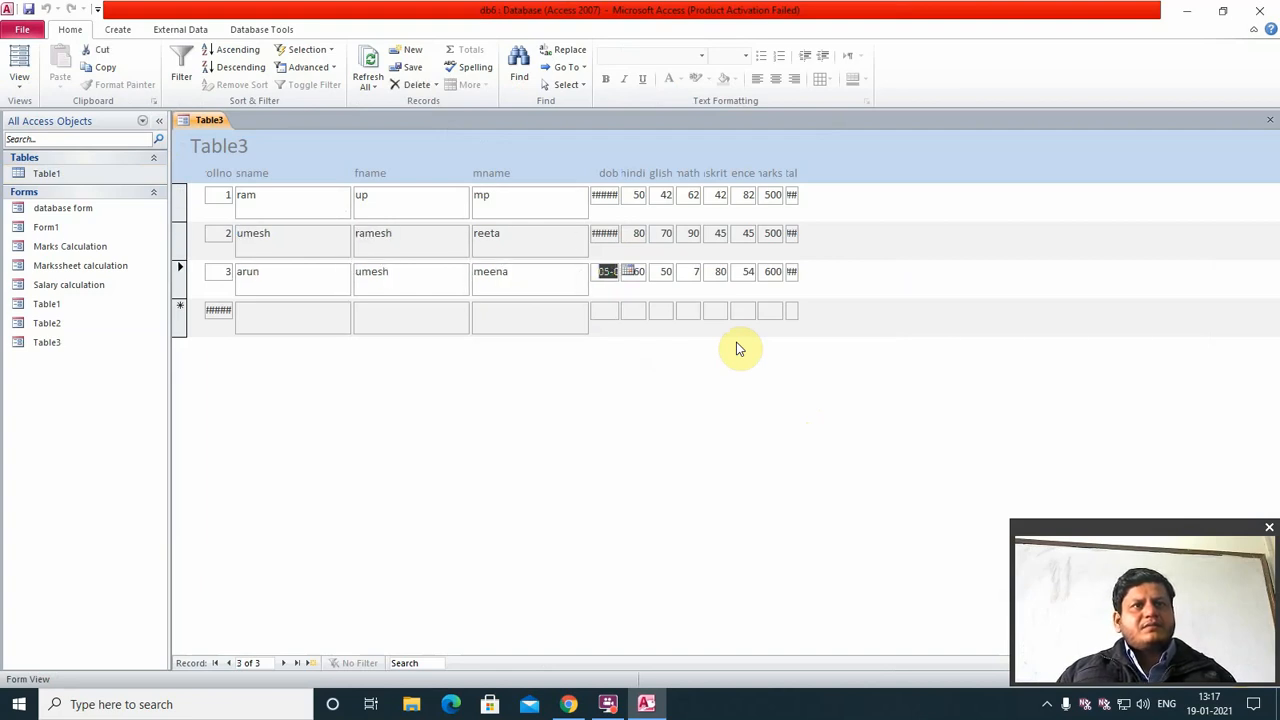
key(Tab)
key(Tab)
key(Tab)
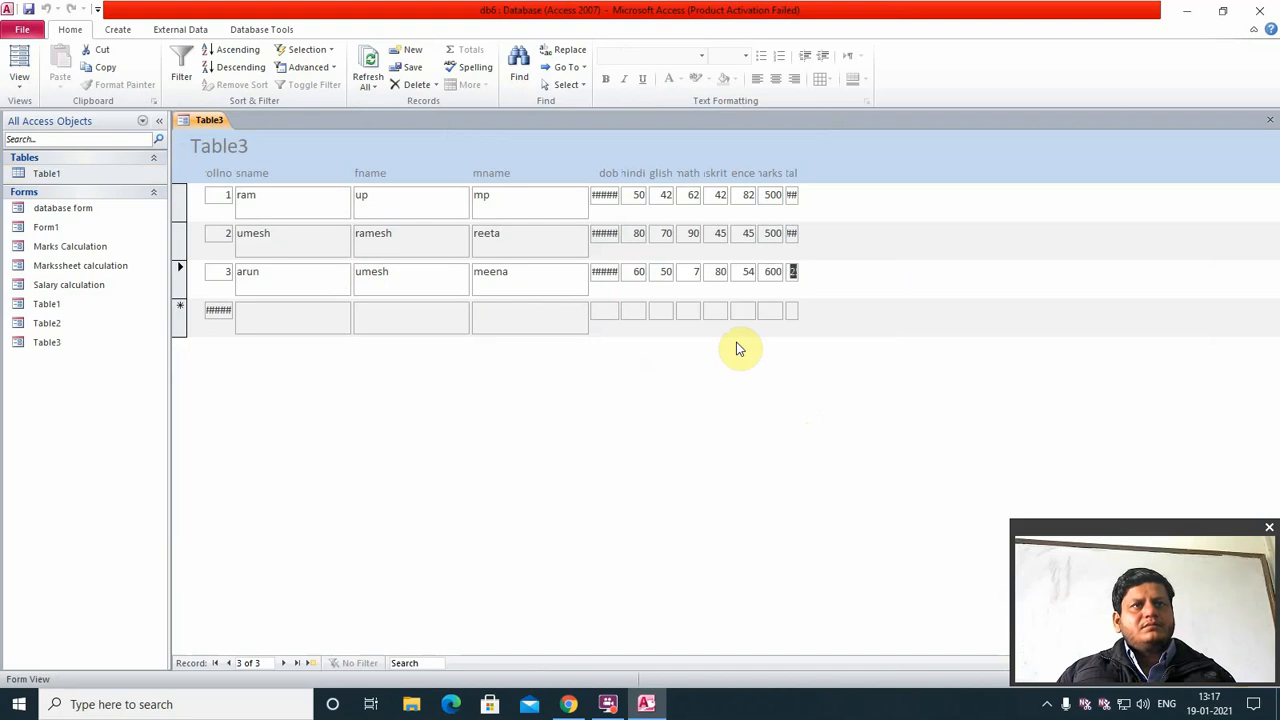
key(Tab)
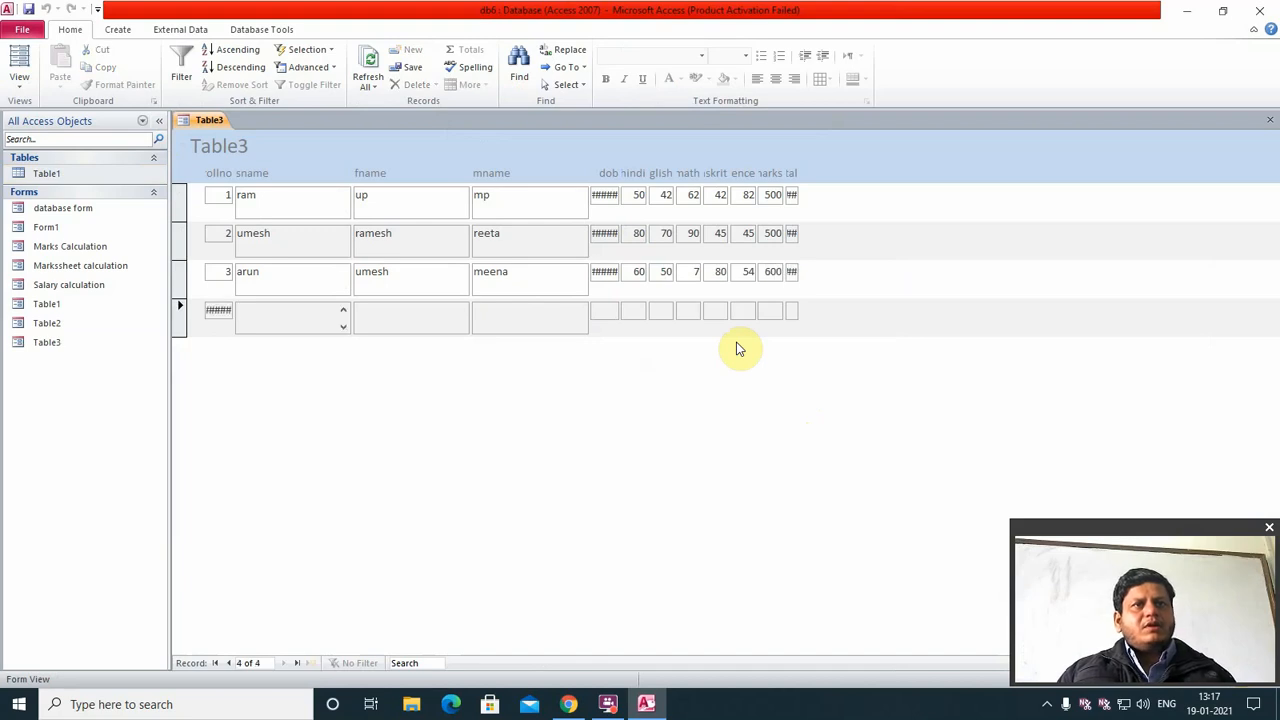
- Enter the student's, father's and mother's names in the new record and pick the date of birth from the calendar
text(rama)
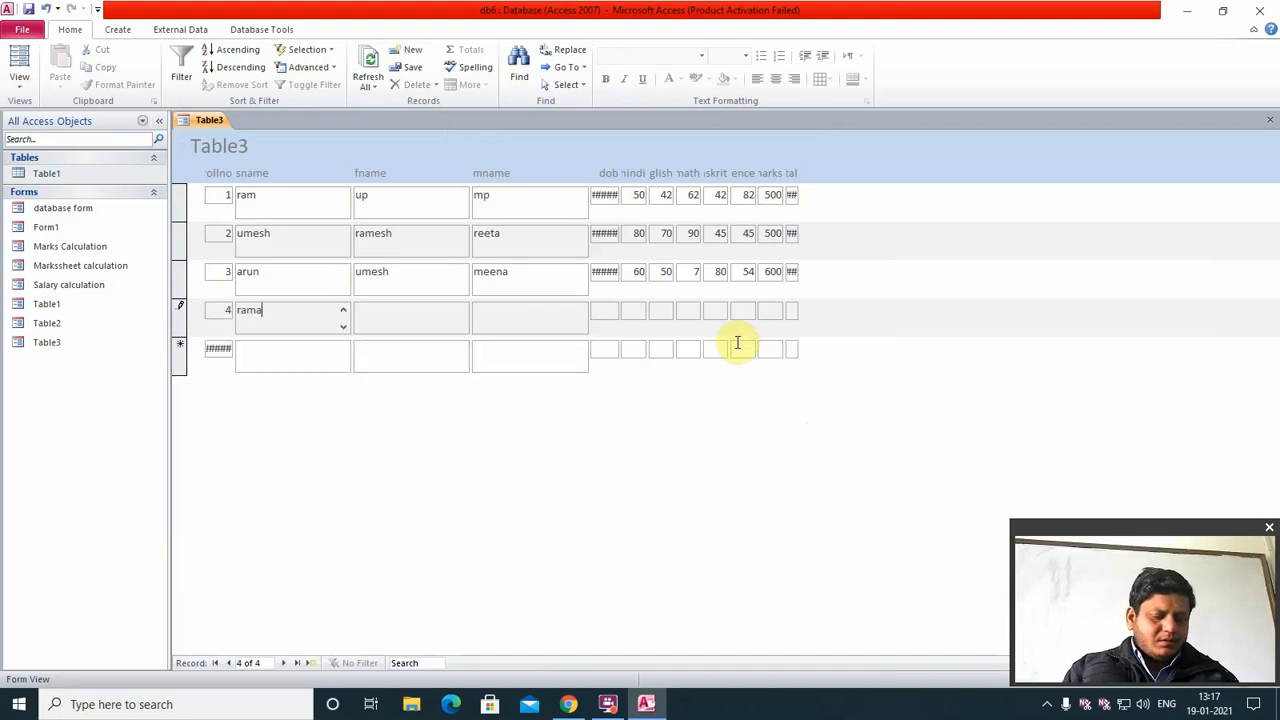
text(kant)
key(Tab)
text(u)
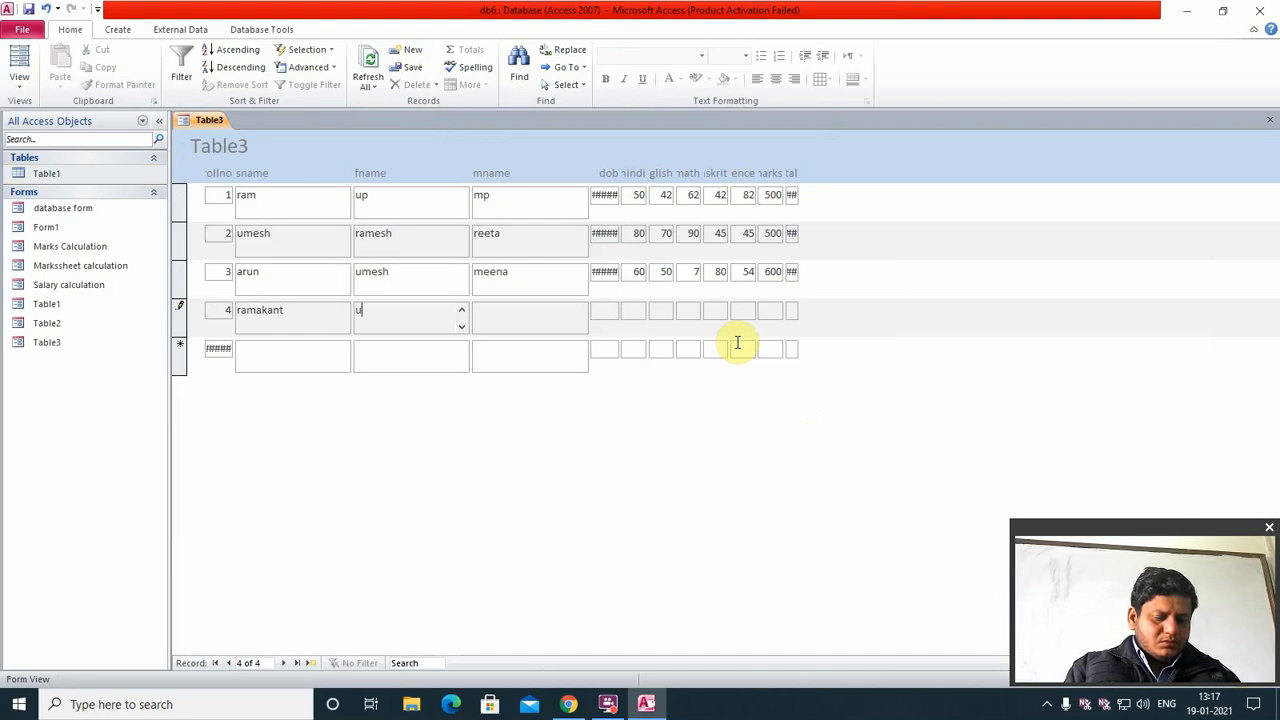
text(makant)
key(Tab)
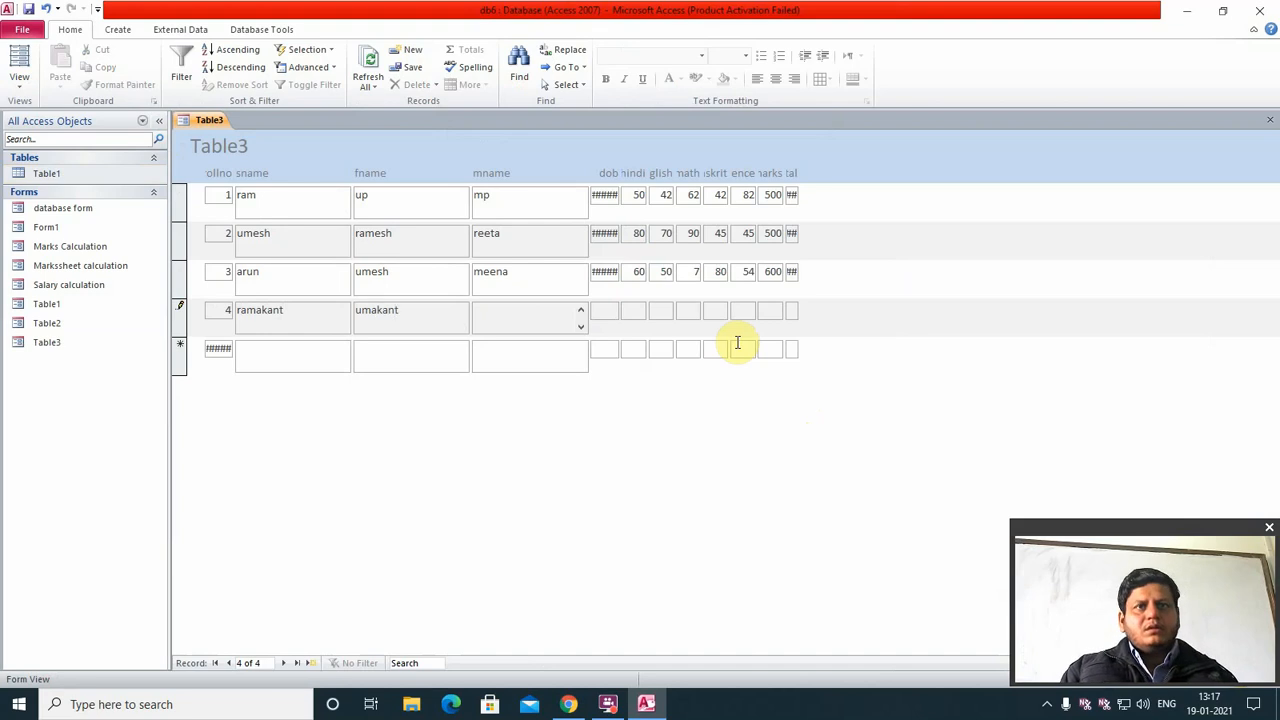
text(r)
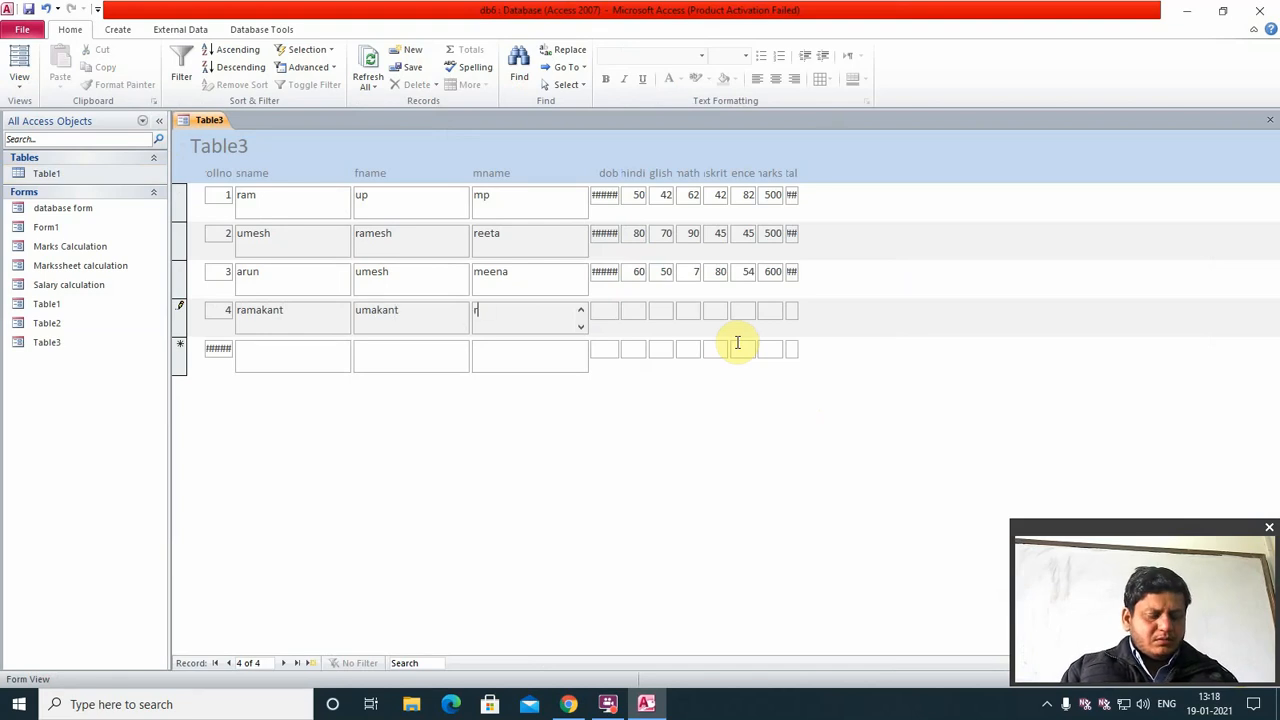
text(eena)
key(Tab)
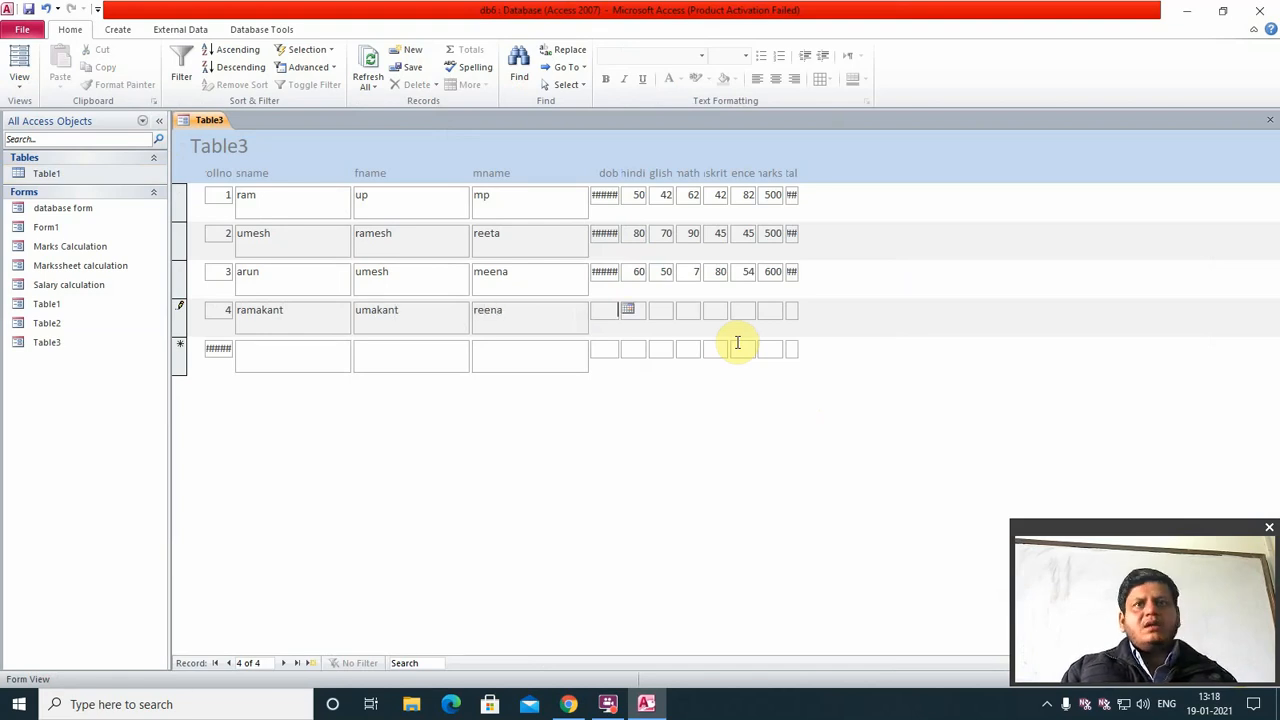
click(627, 311)
click(515, 377)
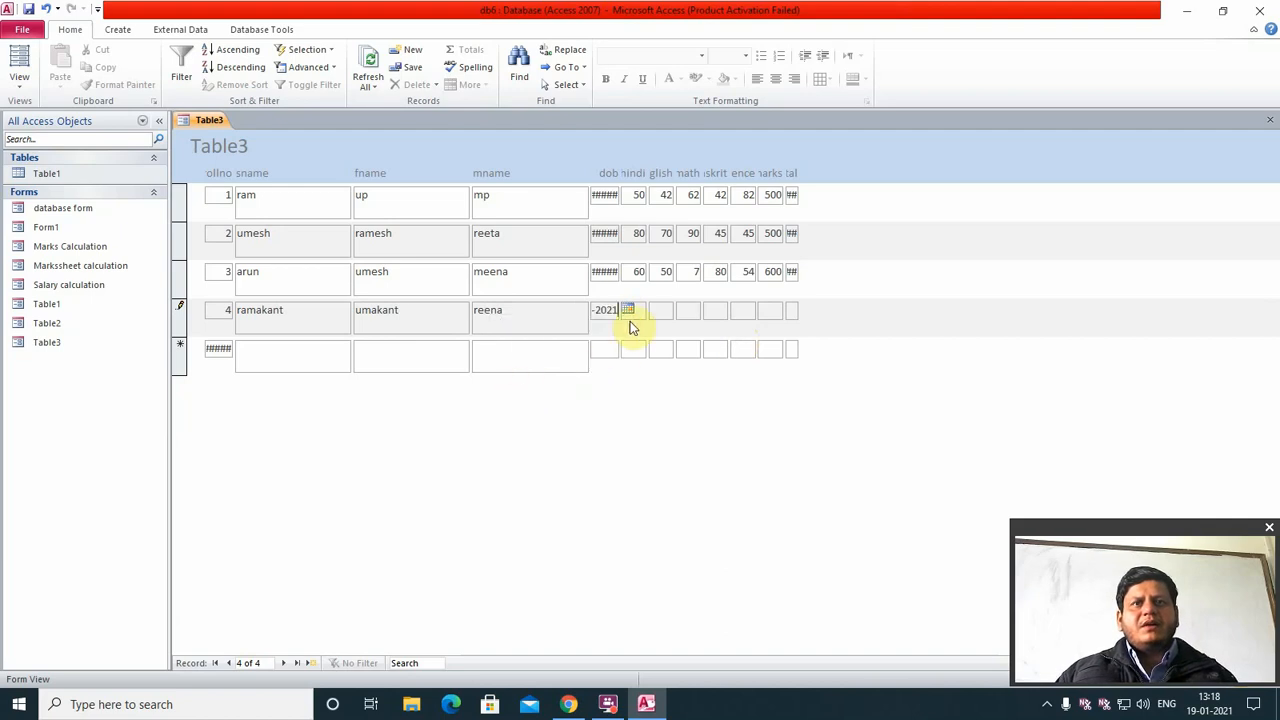
key(Tab)
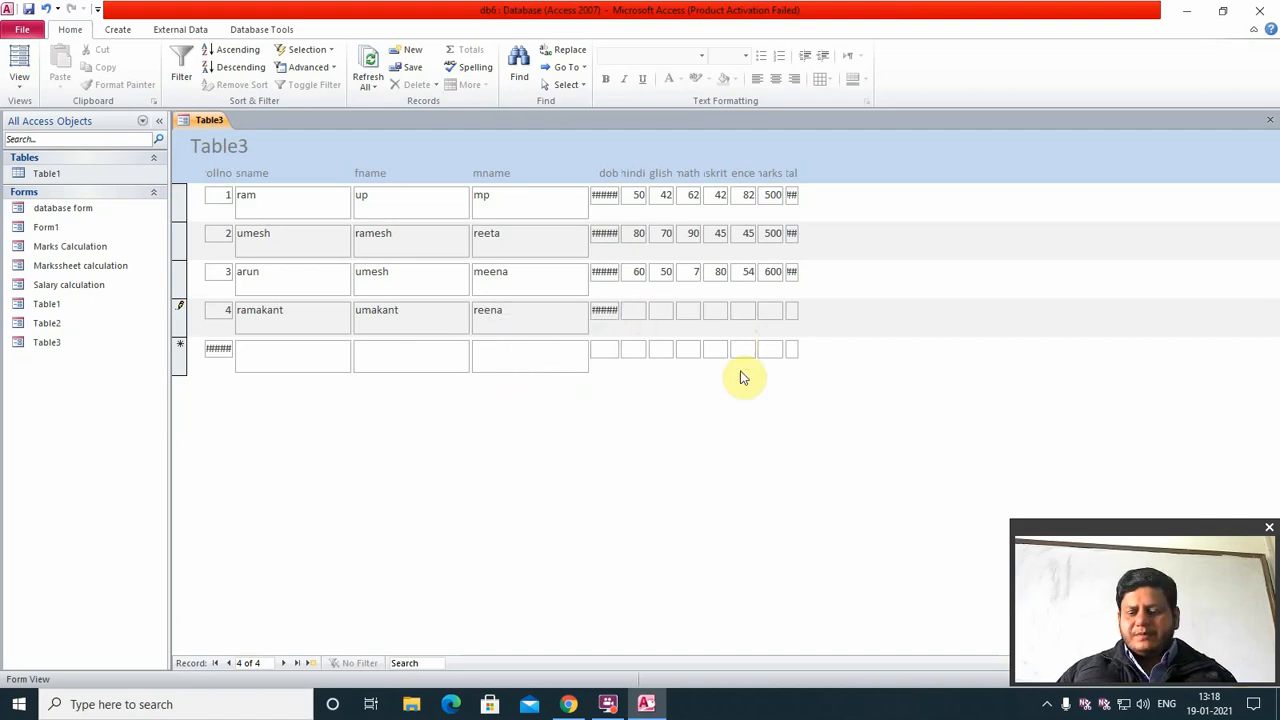
- Enter the new record's marks: hindi 80, english 95, math 45, sanskrit 70, social science 60, and maximum marks 500
text(80)
key(Tab)
text(95)
key(Tab)
text(47)
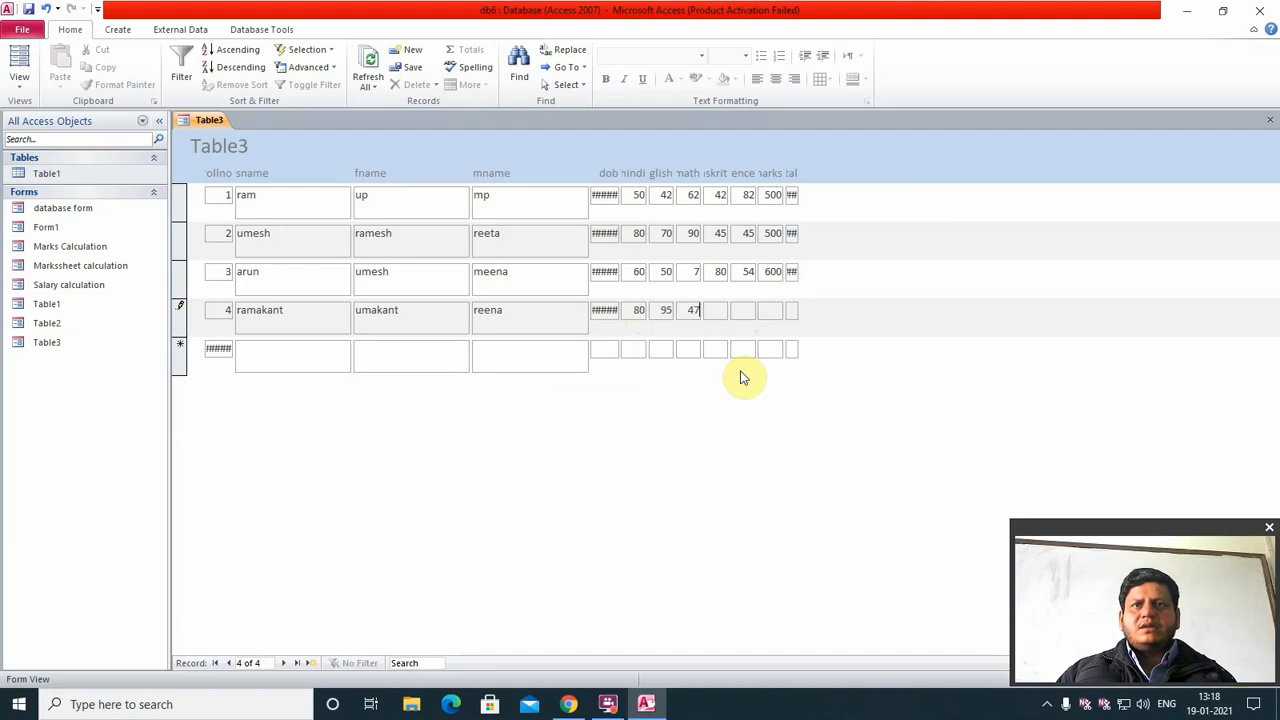
text(5)
key(shift+Home)
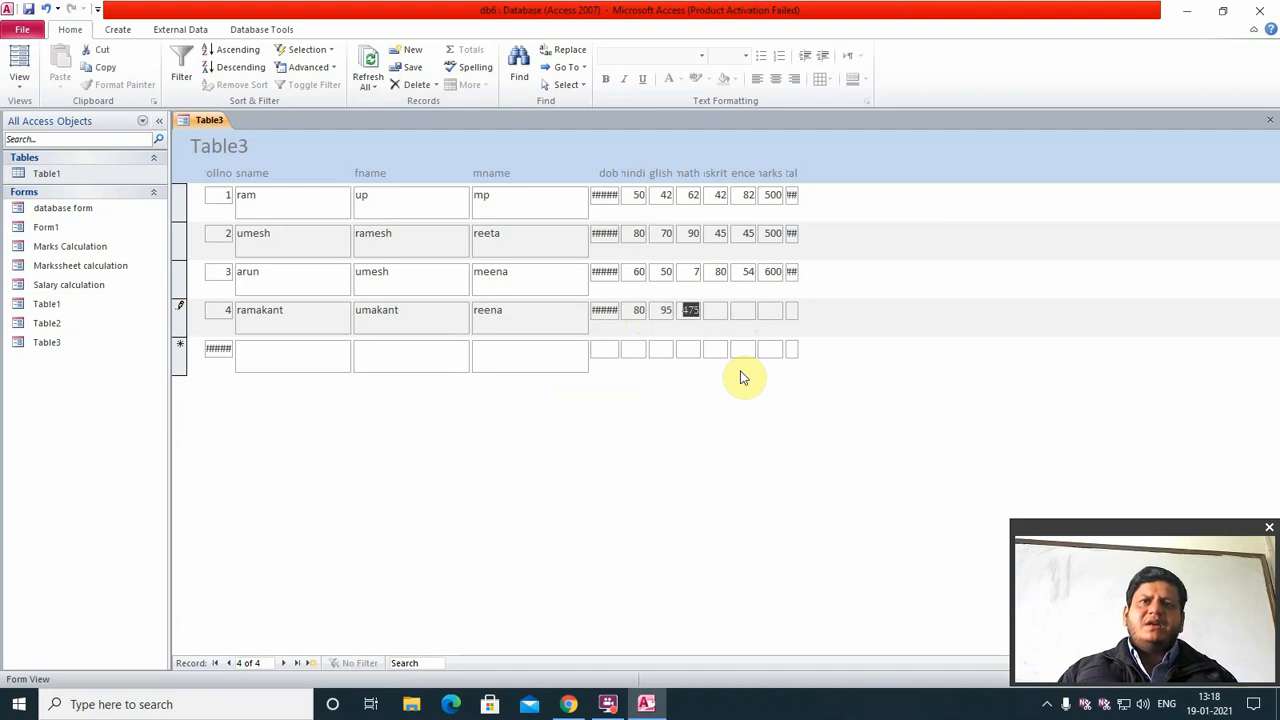
key(BackSpace)
text(45)
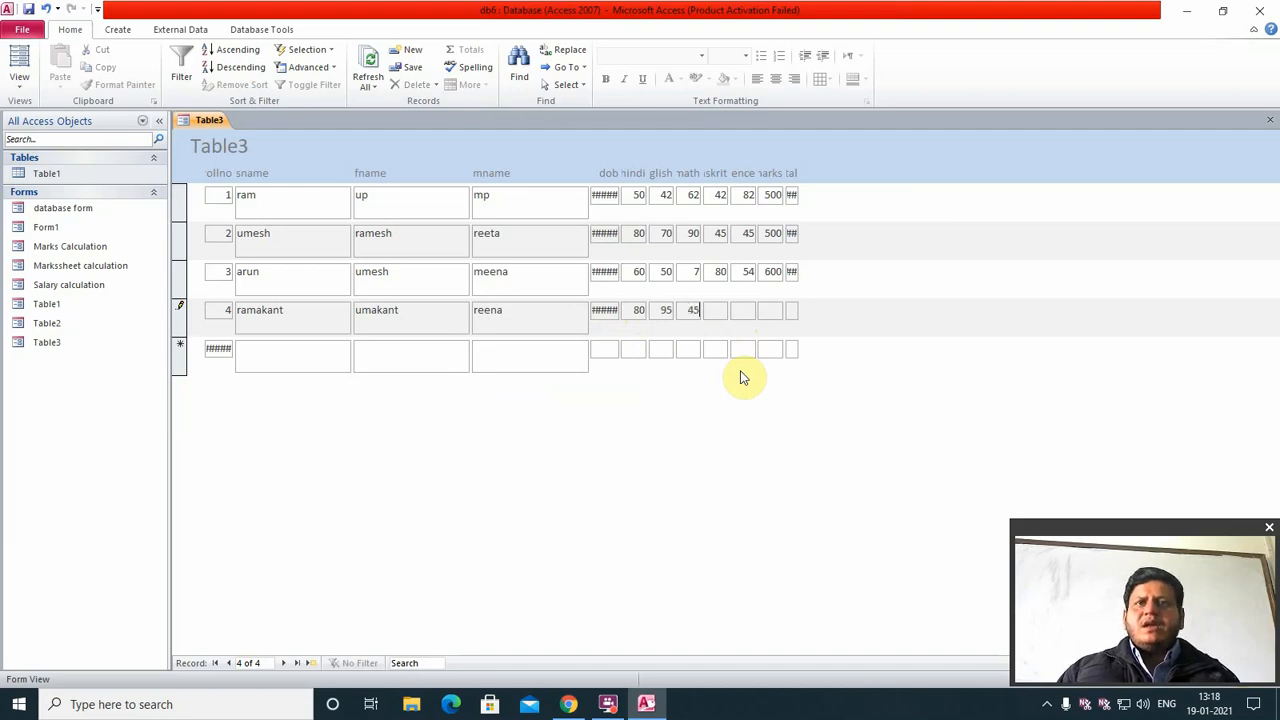
text(7)
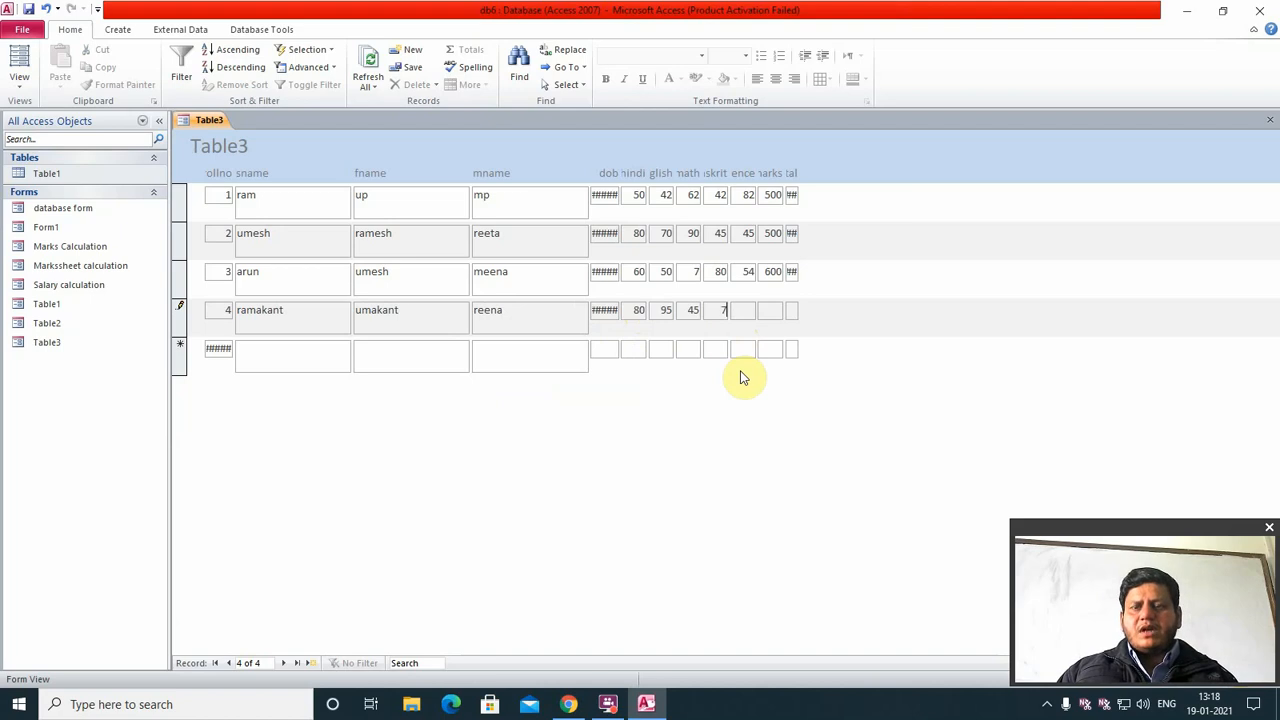
text(060)
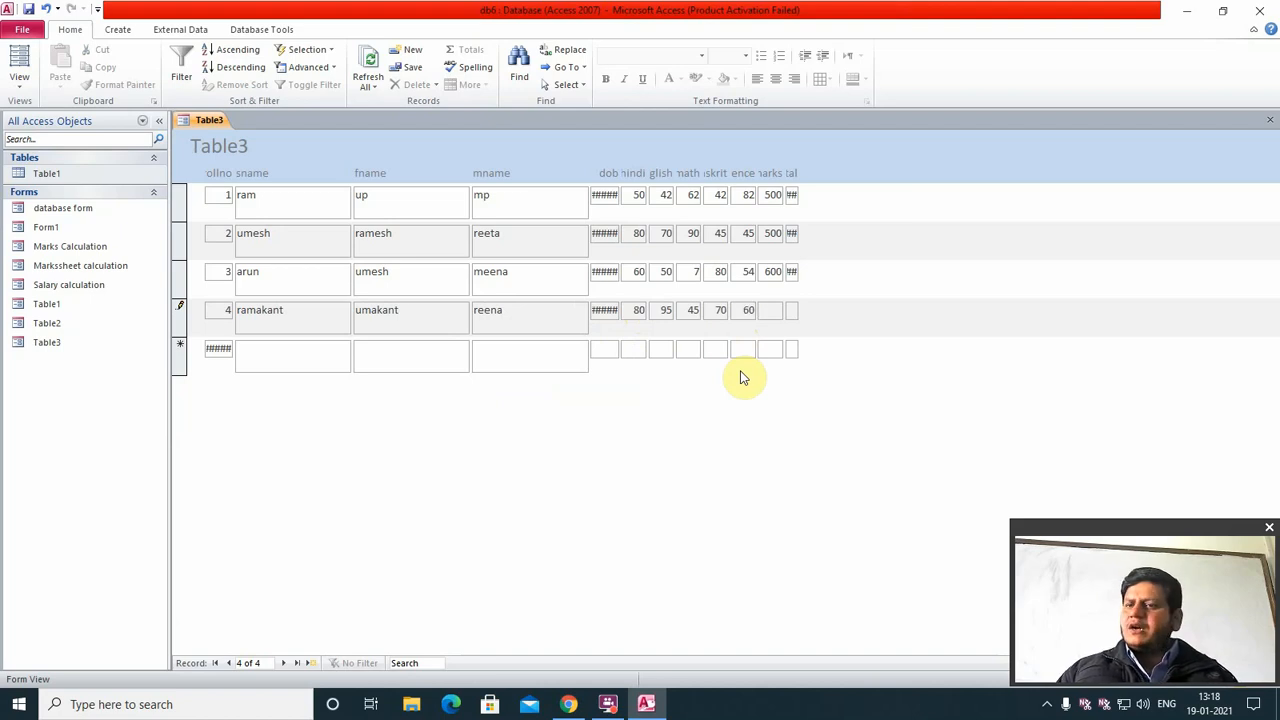
key(Tab)
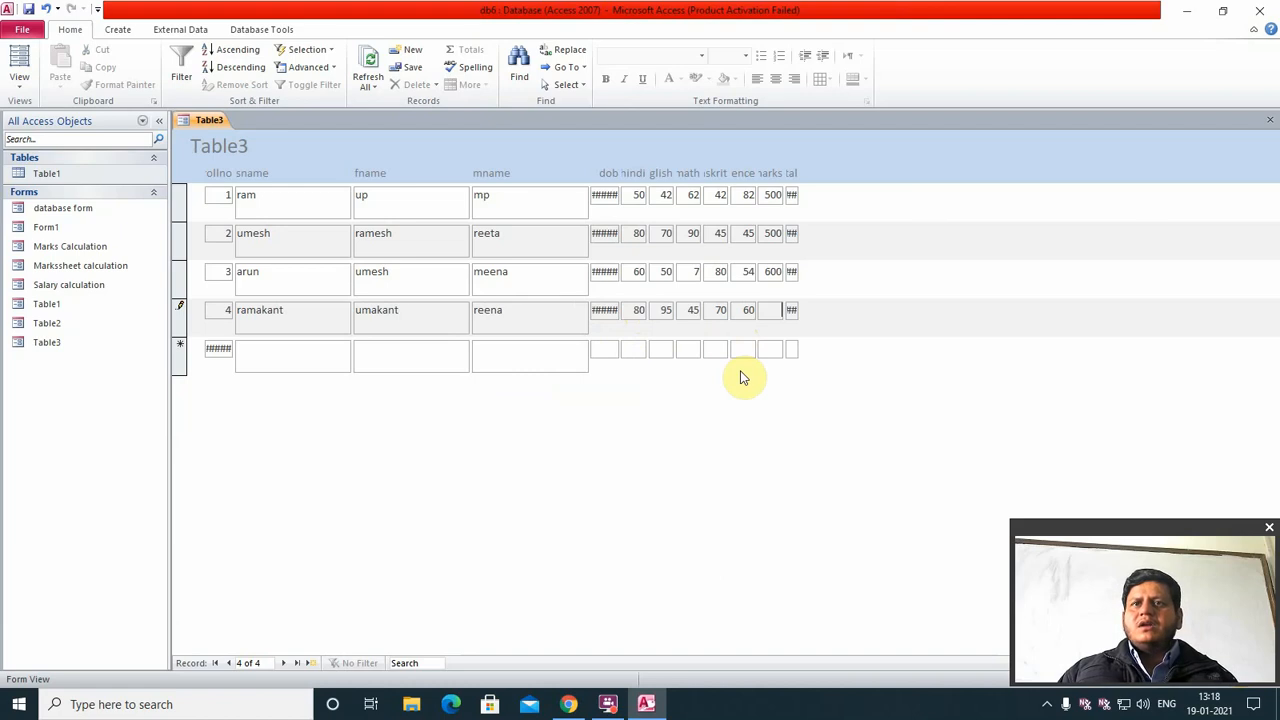
text(500)
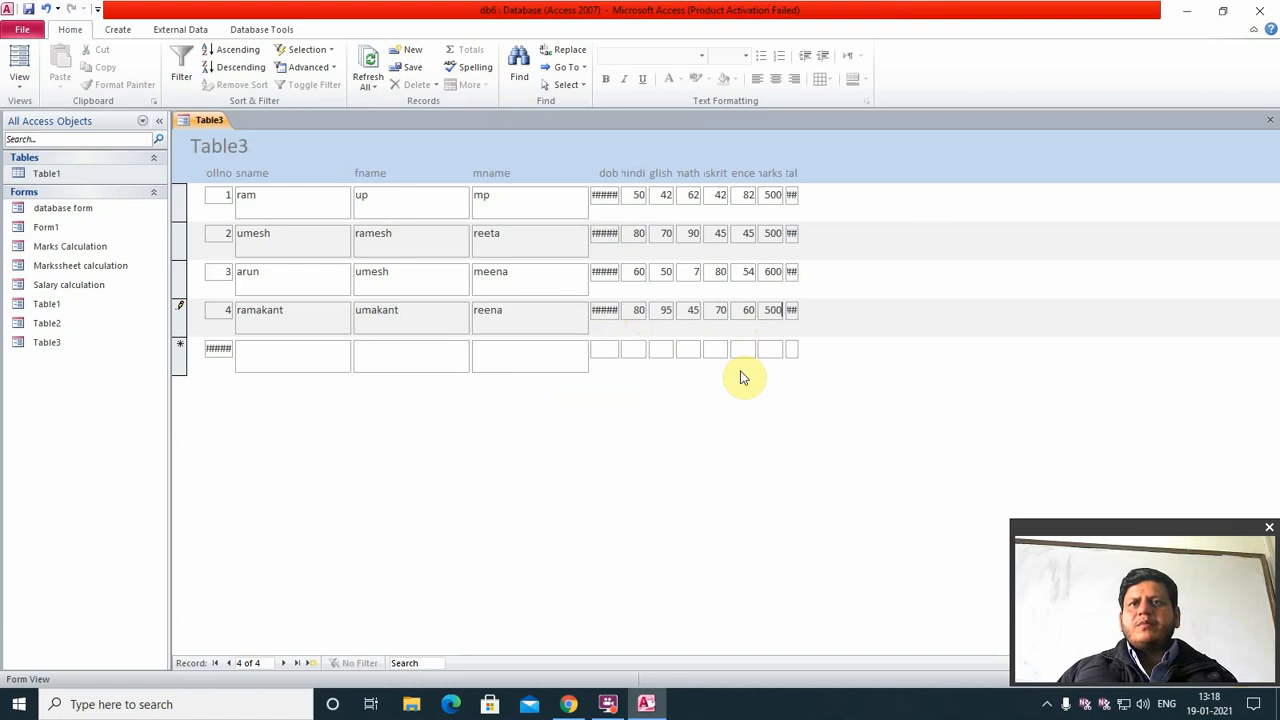
- In Design View, widen the form to about 22.5 cm and widen the total label and its text box
right_click(536, 558)
click(580, 435)
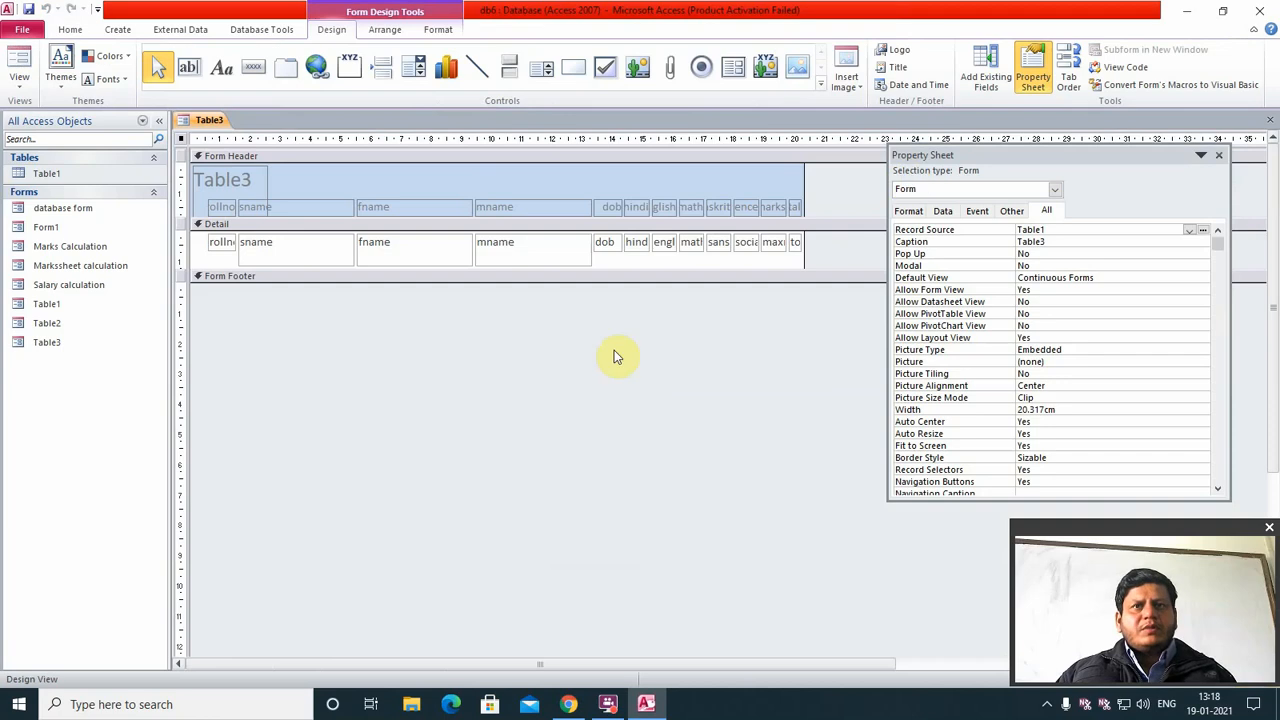
drag(855, 179, 870, 182)
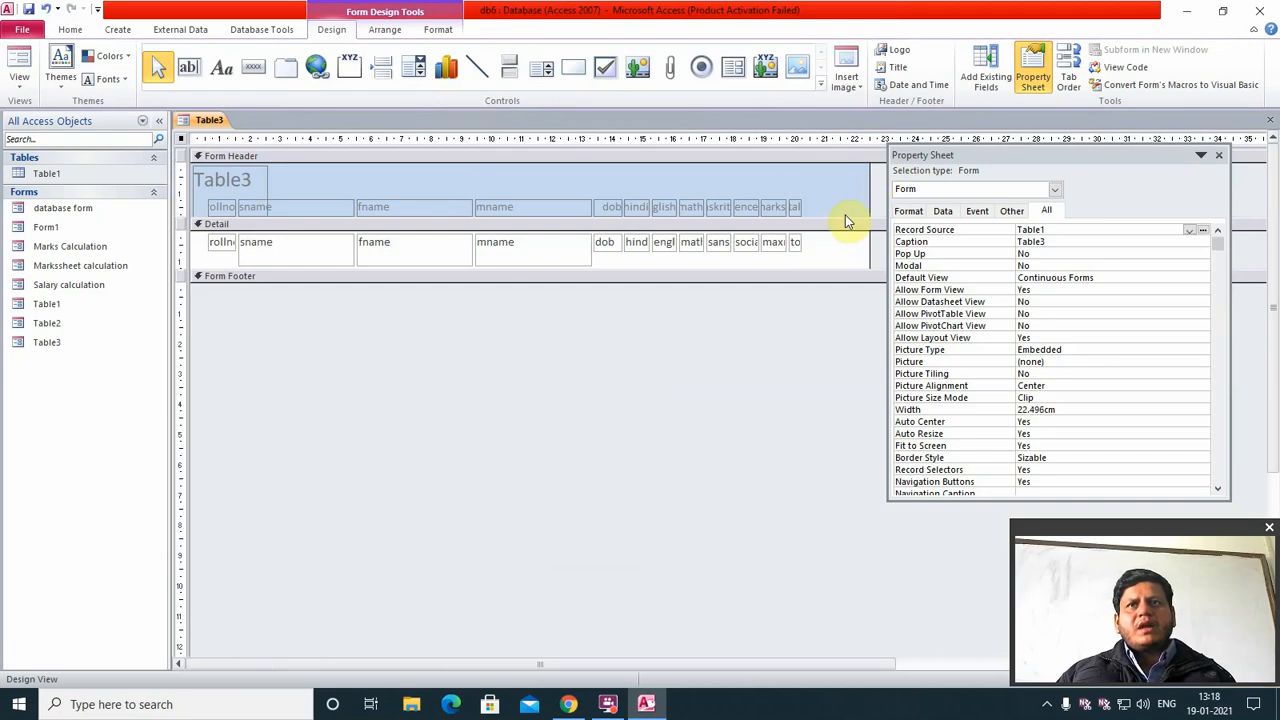
click(798, 207)
drag(802, 207, 842, 244)
click(797, 246)
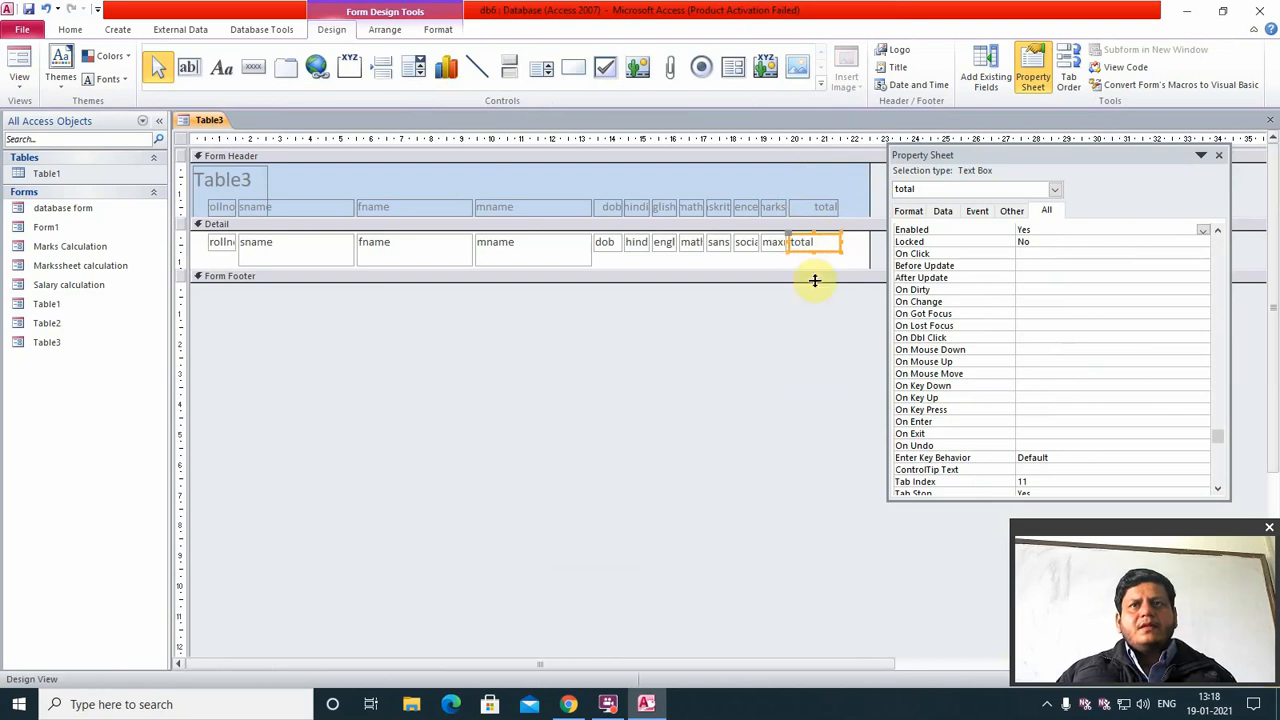
- Make the rollno text box wider and taller, and display the form in Form View
click(211, 243)
drag(210, 241, 197, 242)
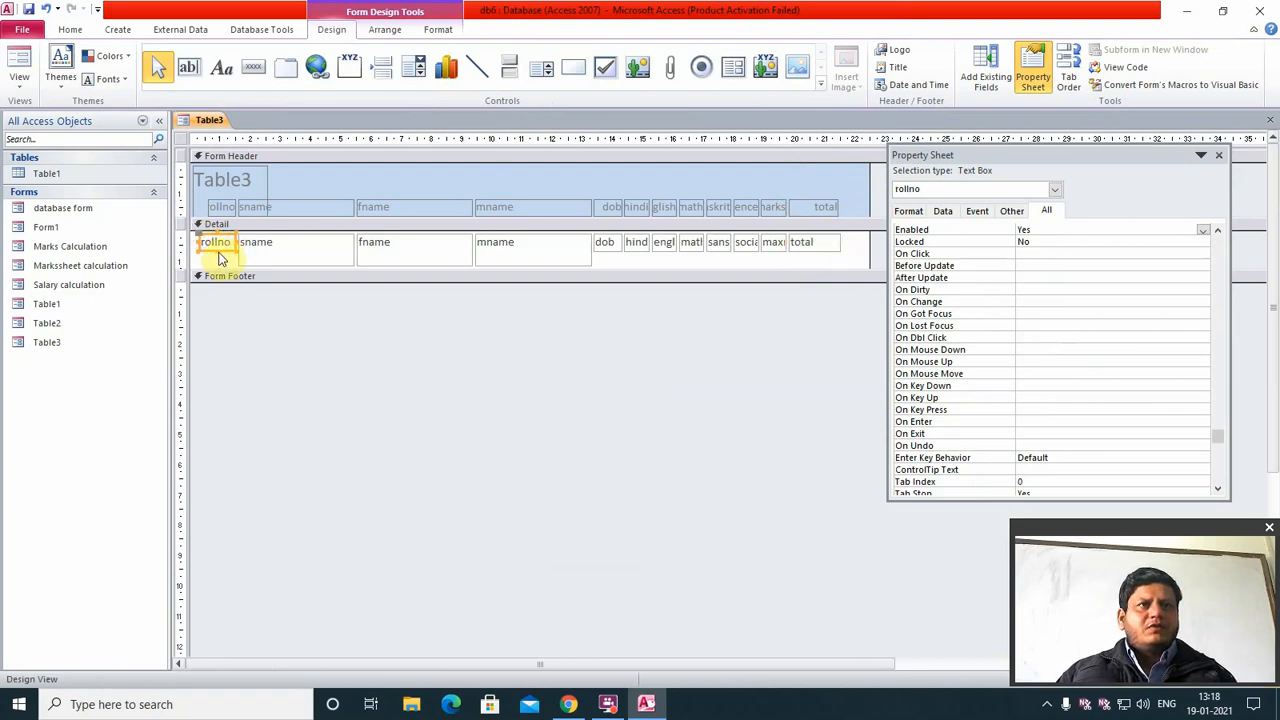
click(215, 250)
click(218, 259)
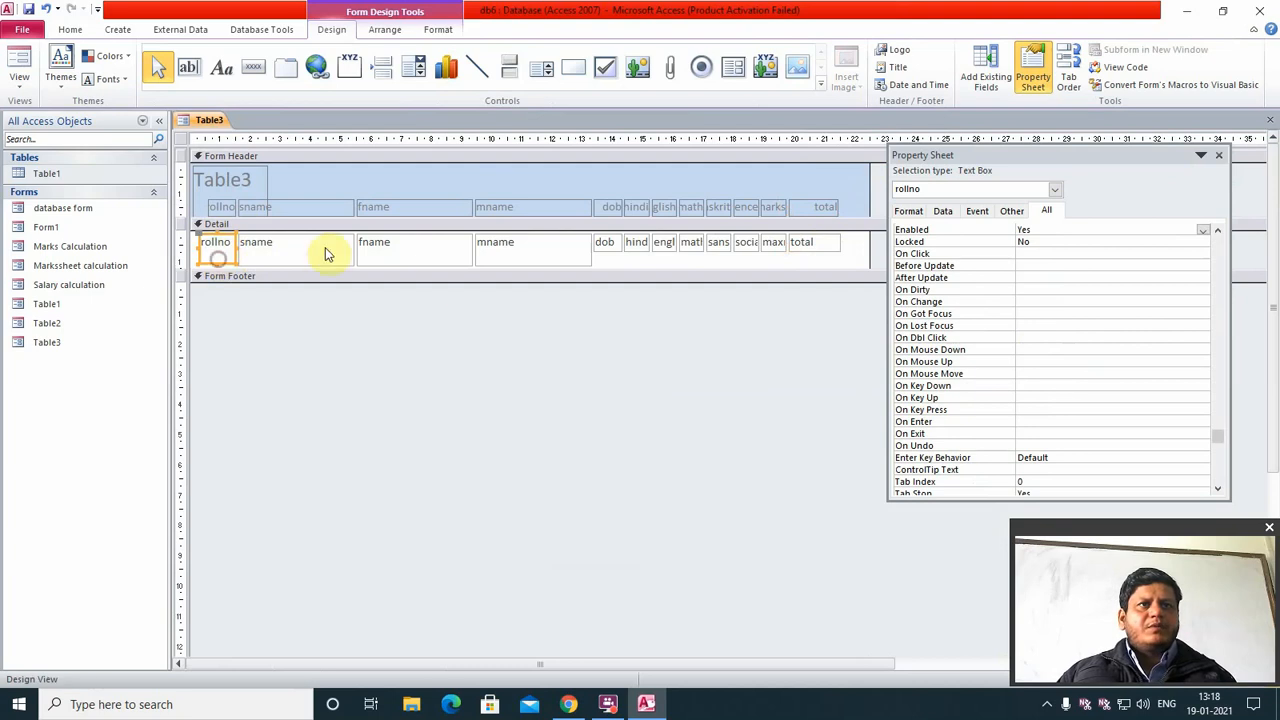
key(F5)
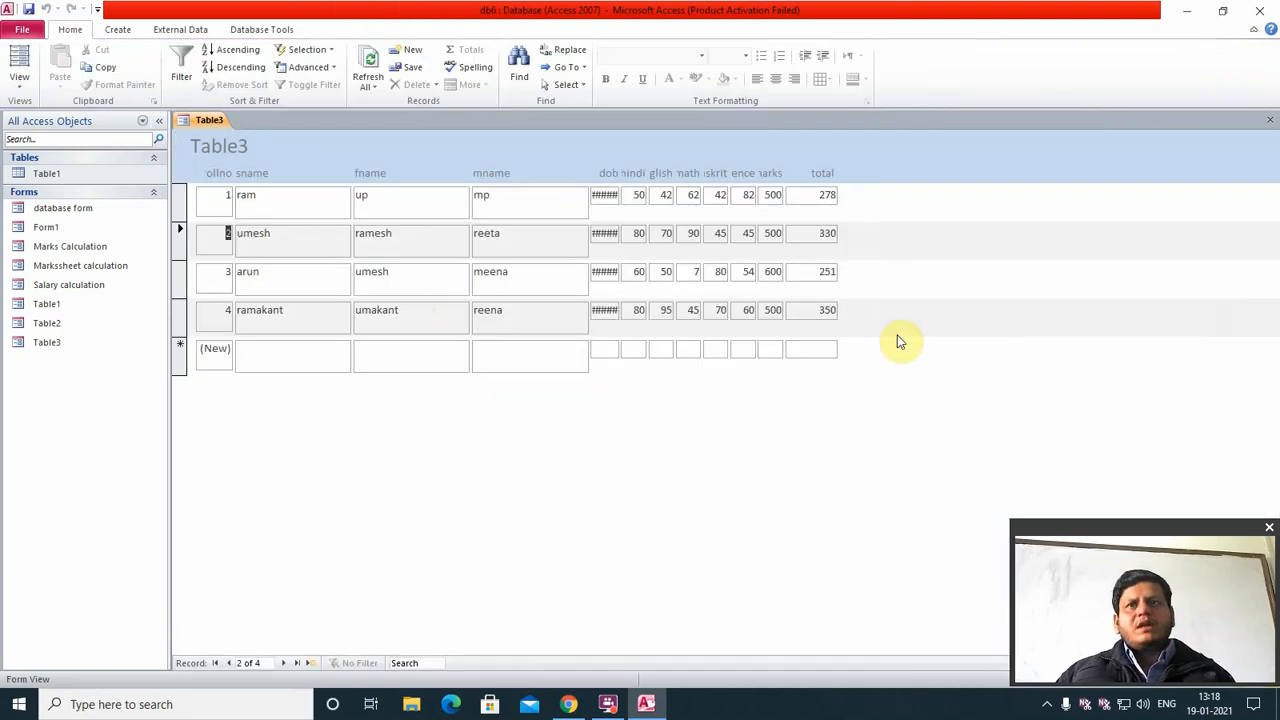